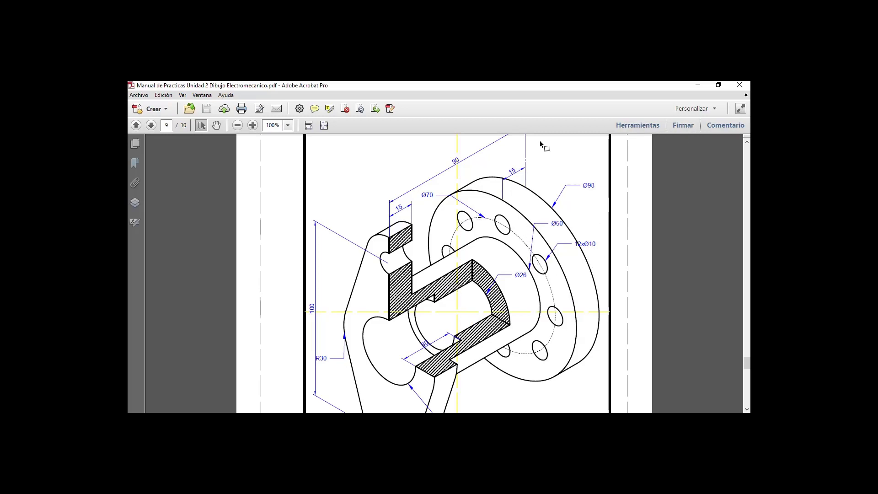
Switch to AutoCAD and, with Ortho on, draw a 35-unit line straight up from the intersection of the centerlines.
mouse_move(517, 87)
left_mouse_down()
mouse_move(659, 123)
mouse_move(808, 131)
mouse_move(877, 88)
left_mouse_up()
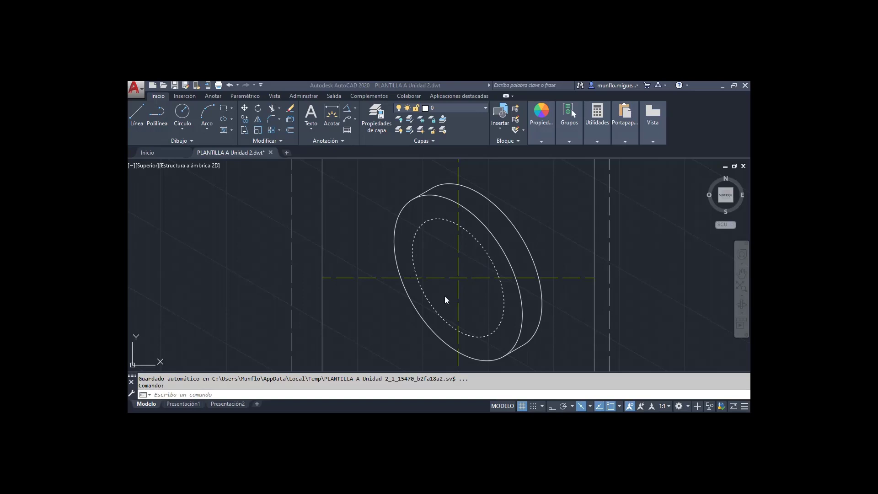
left_click(139, 123)
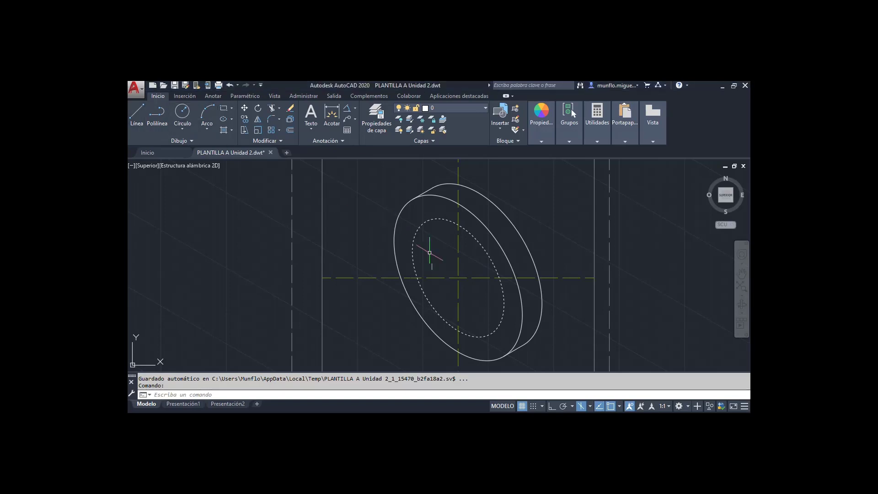
left_click(137, 115)
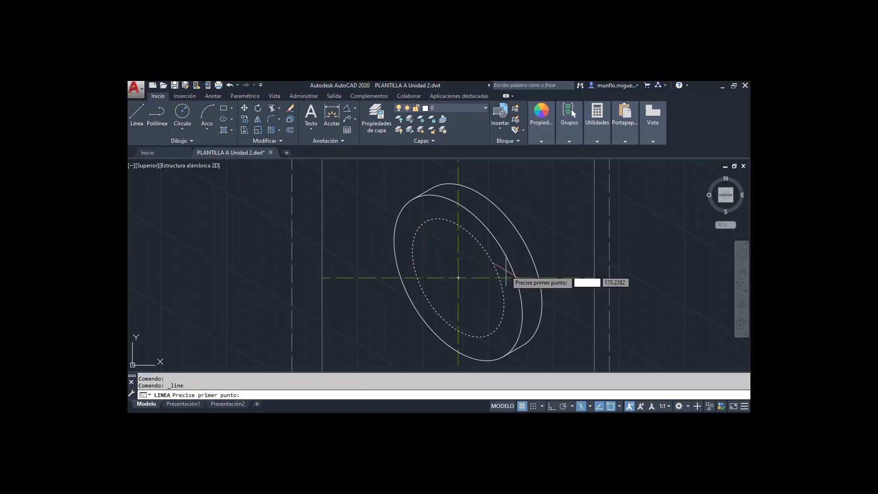
left_click(458, 278)
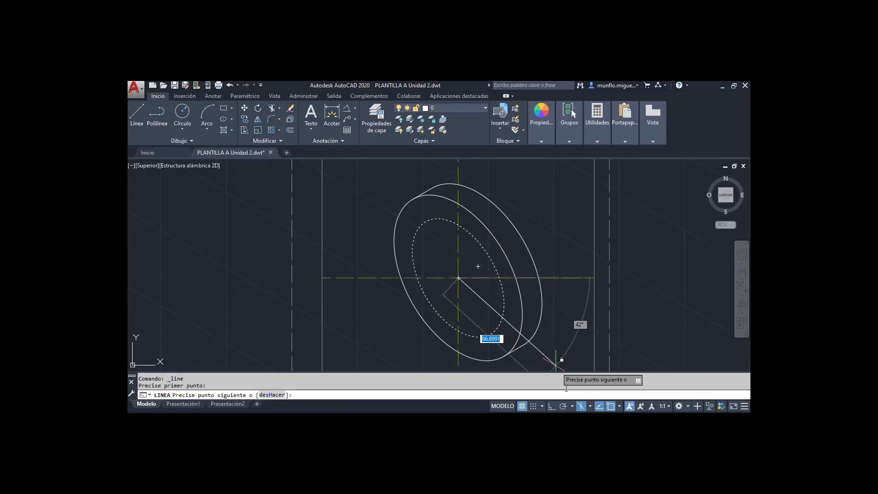
key("F8")
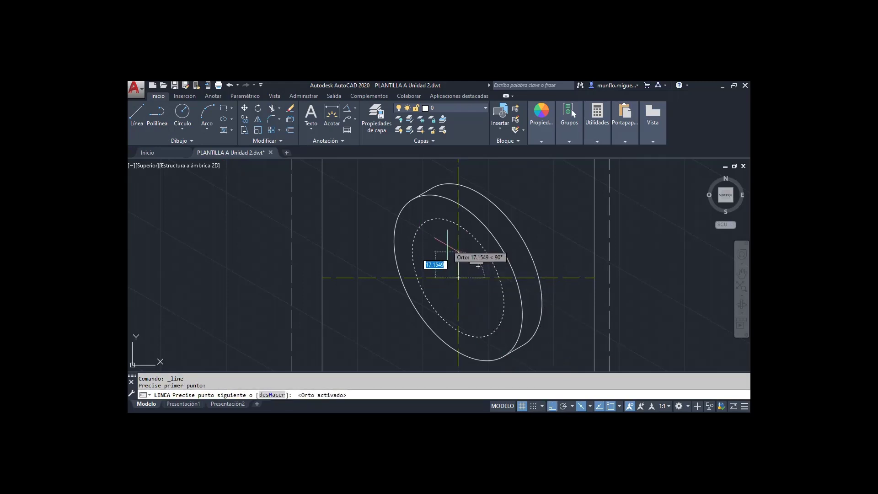
type("35")
key("Return")
key("Escape")
key("Escape")
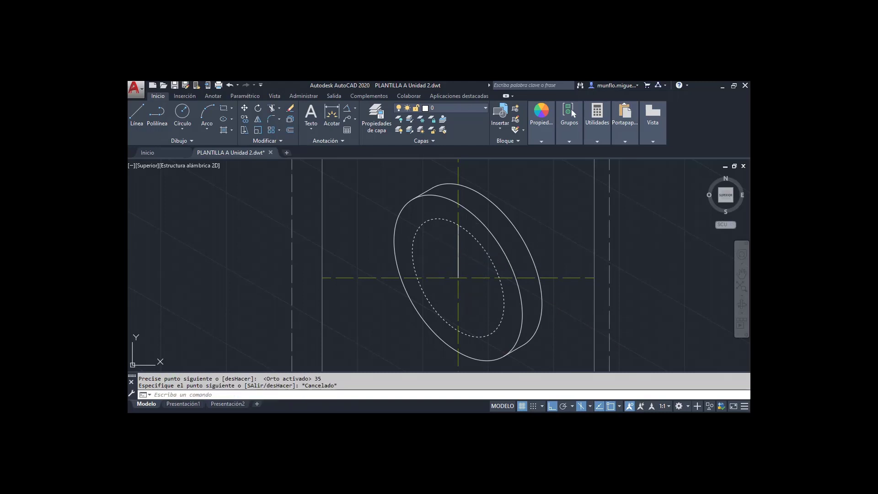
Draw a 35-unit line from the centerline intersection at 330° along the isometric axis to the dashed ellipse.
scroll(456, 225, "up", 5)
scroll(456, 225, "down", 4)
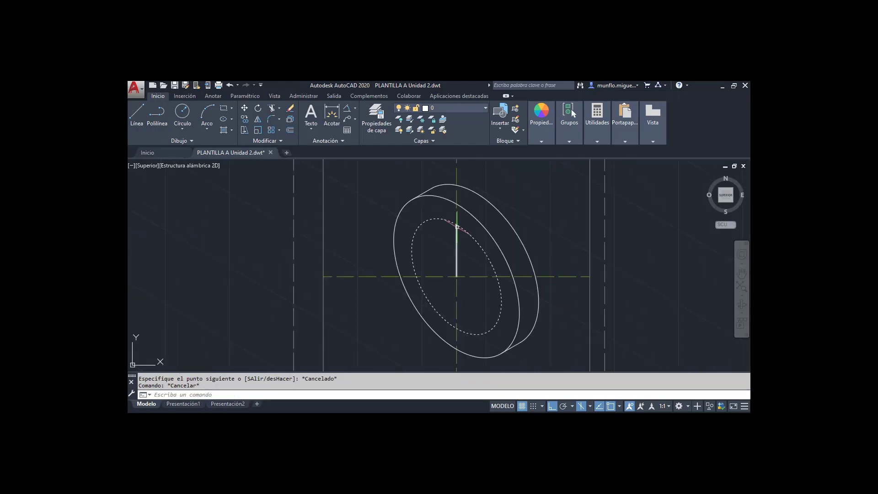
scroll(471, 270, "up", 4)
left_click(137, 115)
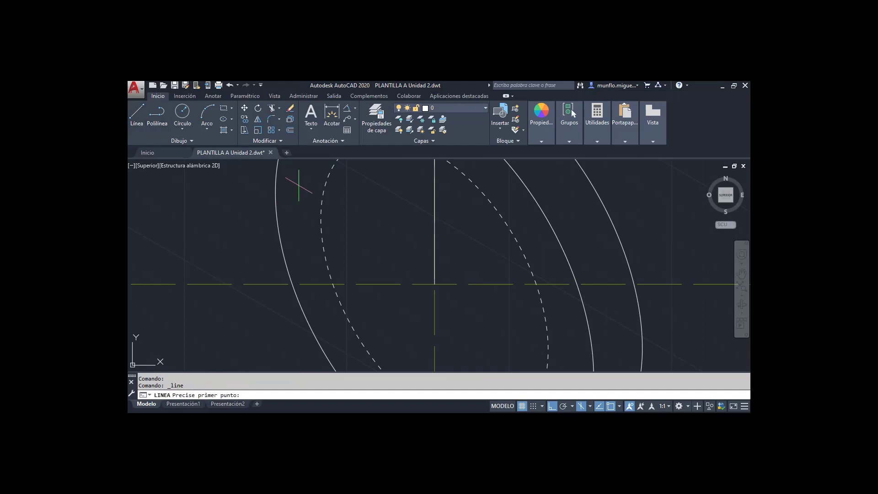
scroll(450, 274, "down", 2)
left_click(448, 269)
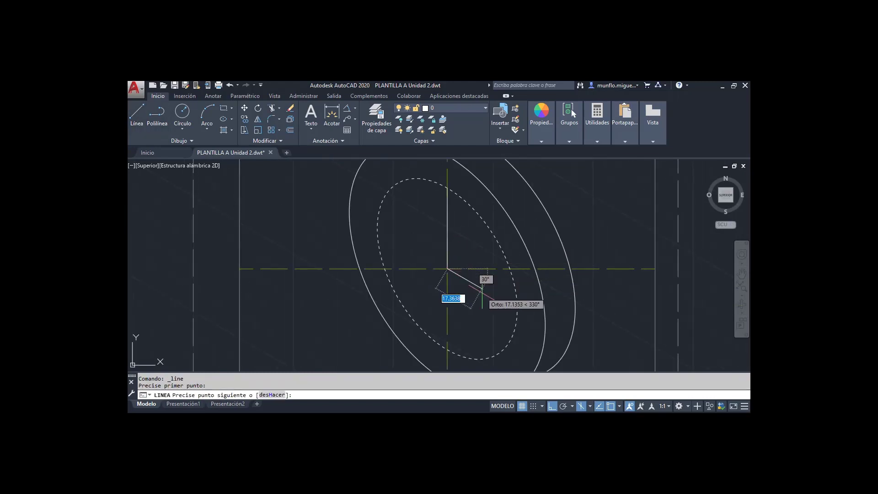
type("35")
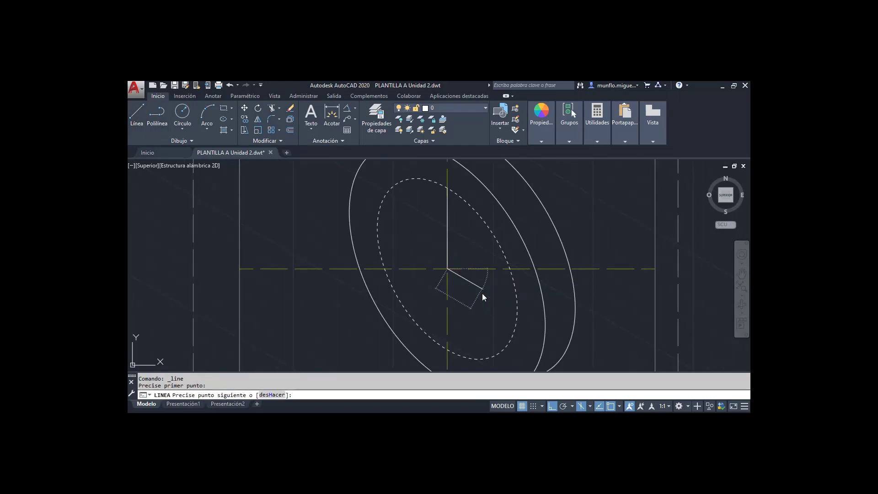
key("Return")
key("Escape")
Draw a 35-unit line straight down from the centerline intersection to the dashed ellipse.
left_click(137, 114)
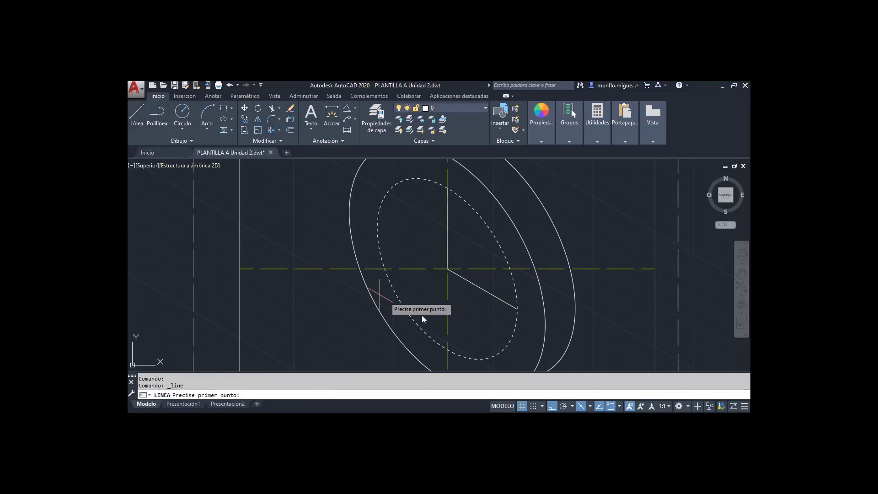
left_click(448, 269)
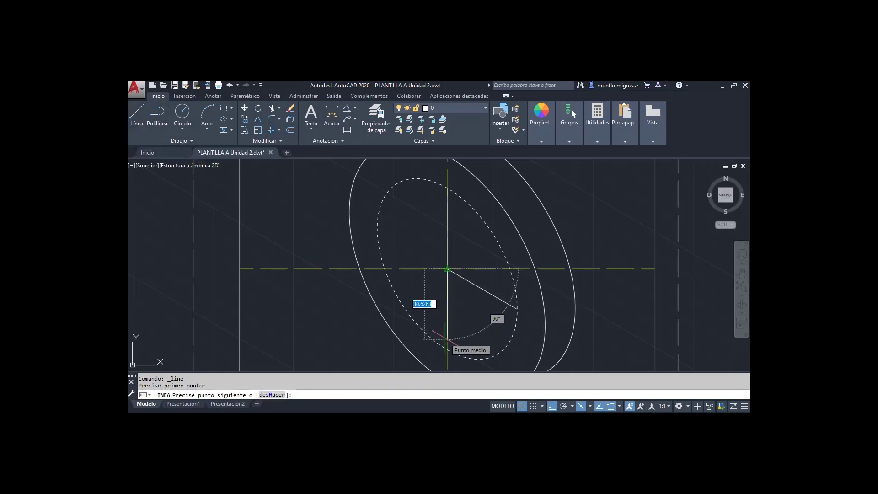
type("35")
key("Return")
key("Escape")
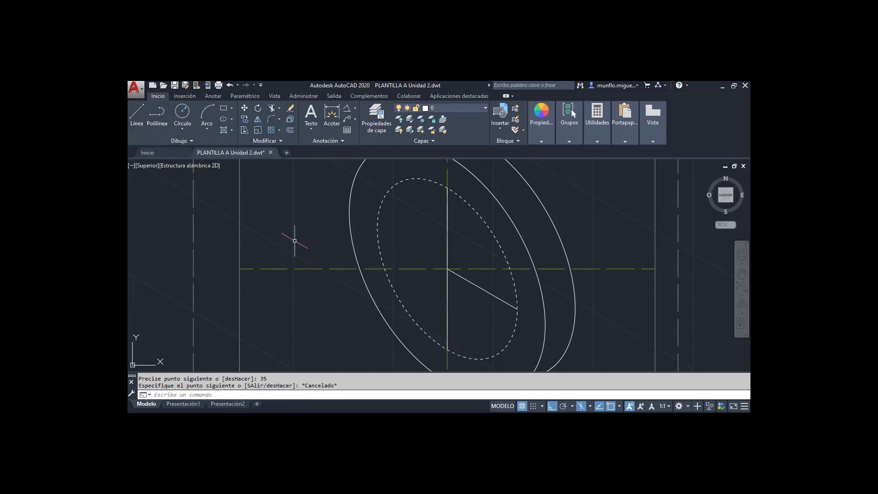
Draw a 35-unit line from the centerline intersection at 150° to the dashed ellipse.
left_click(136, 114)
left_click(447, 269)
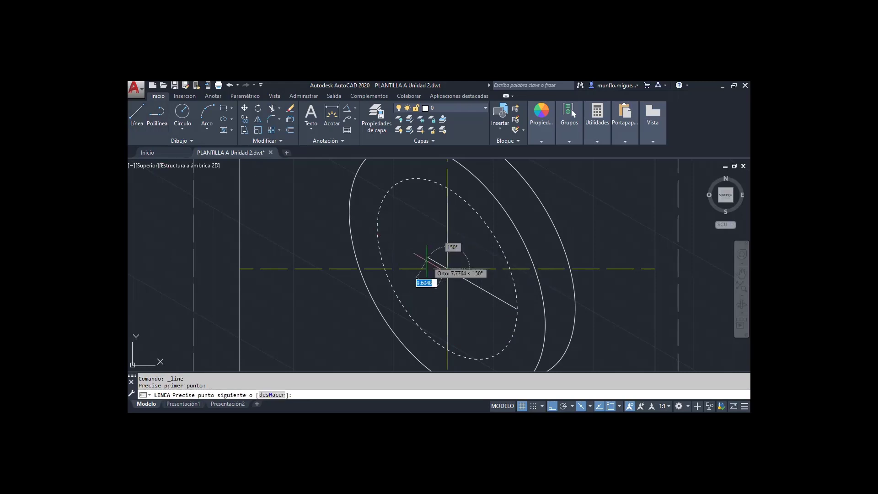
type("35")
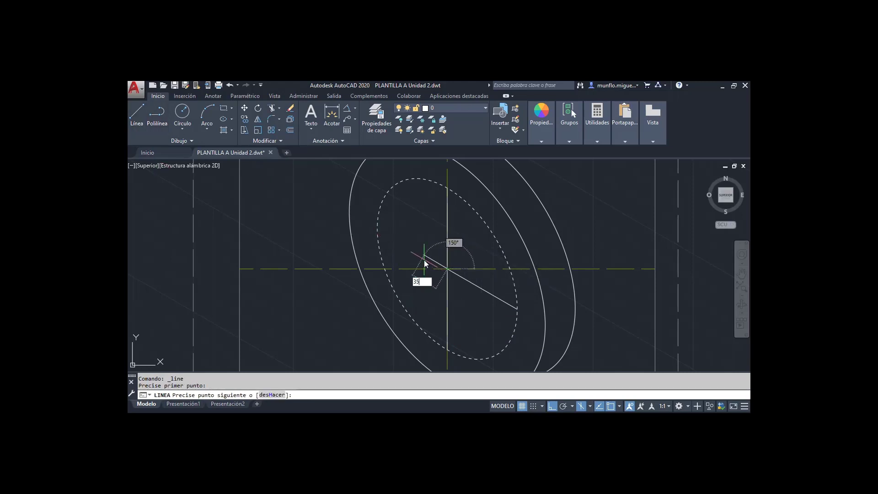
key("Return")
key("Escape")
Check the angle between the 330° radial line and the upper vertical line with an angular dimension, without placing it.
scroll(428, 263, "down", 3)
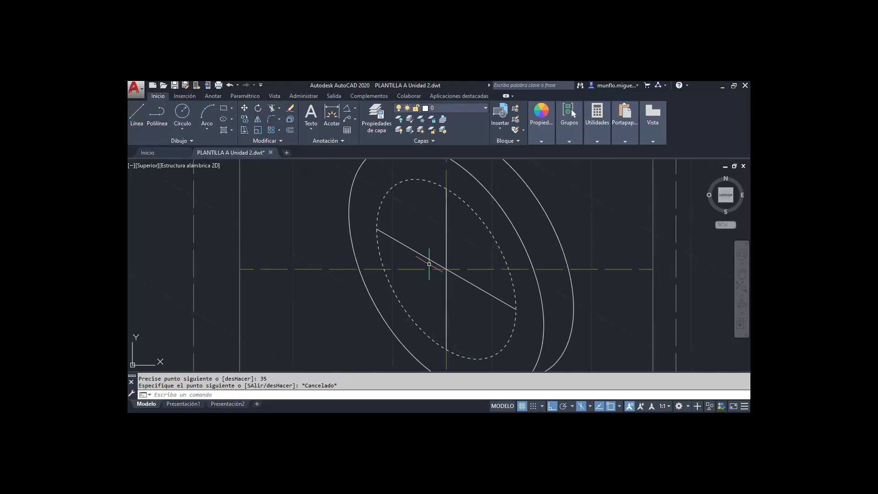
scroll(416, 264, "up", 1)
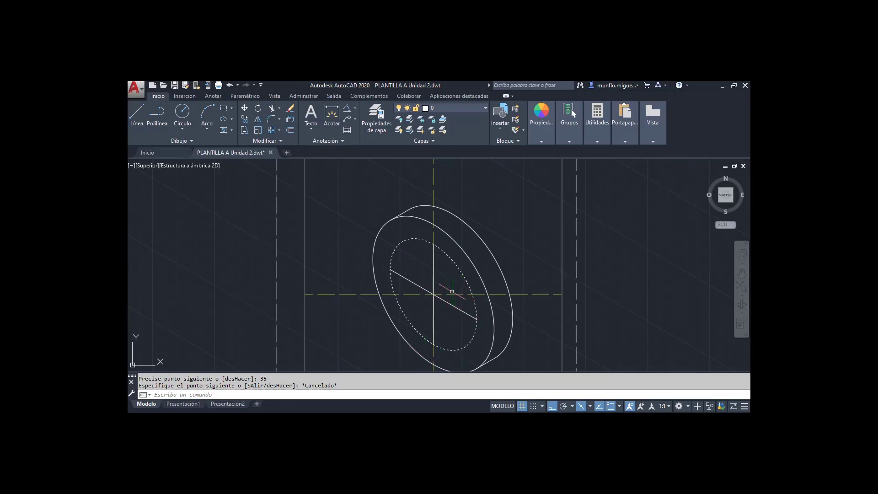
scroll(451, 290, "up", 4)
scroll(451, 290, "down", 2)
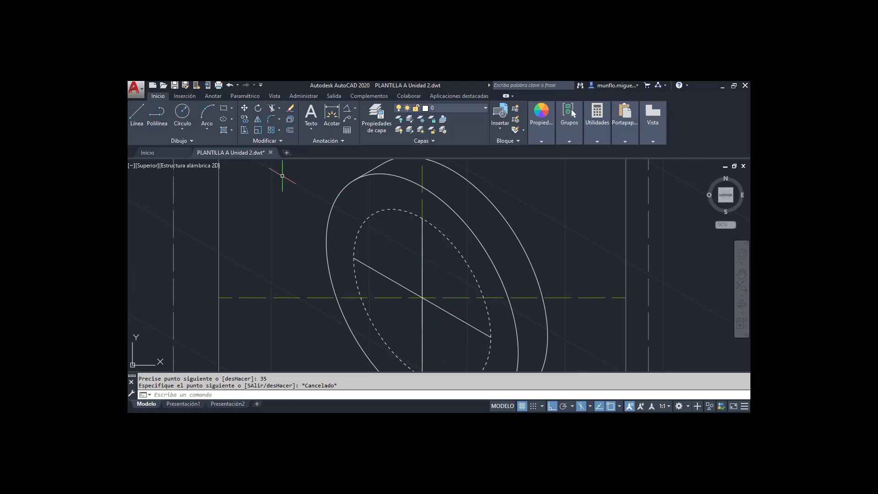
left_click(346, 112)
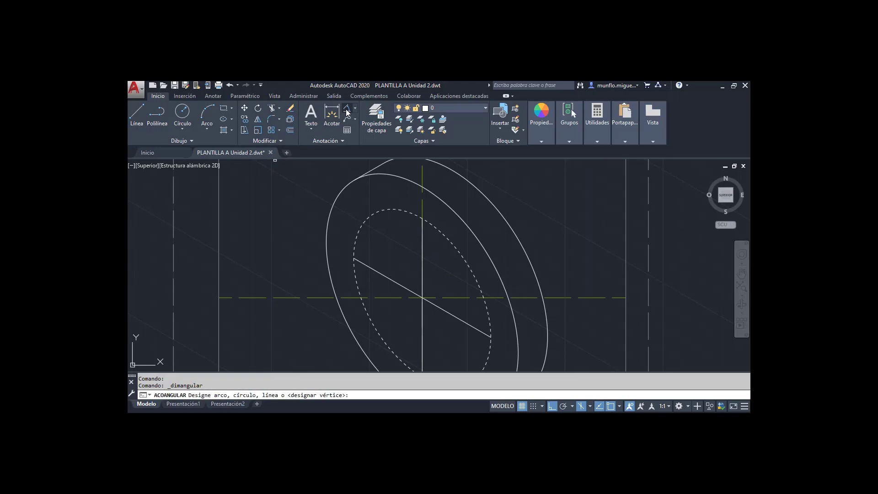
left_click(440, 307)
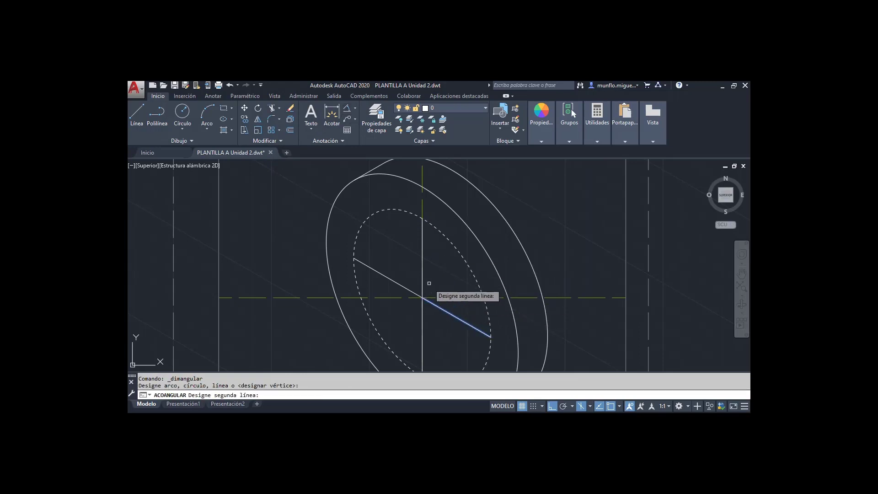
left_click(422, 285)
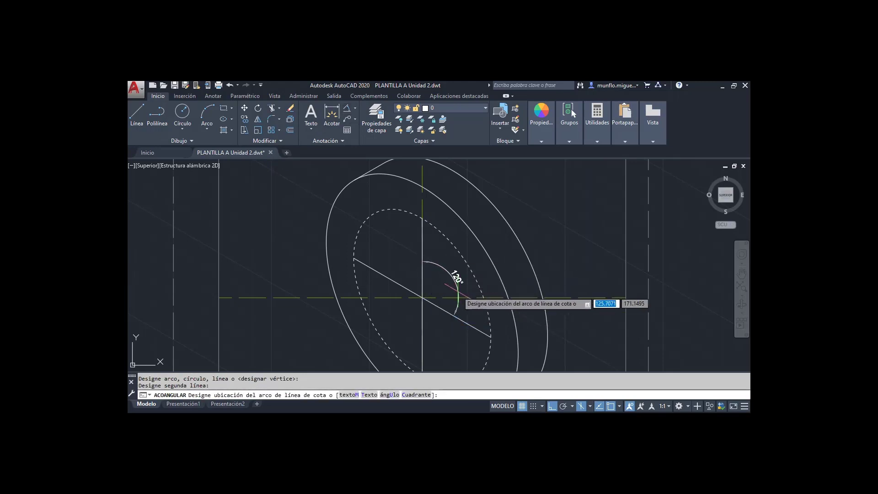
scroll(448, 284, "up", 3)
scroll(455, 292, "down", 3)
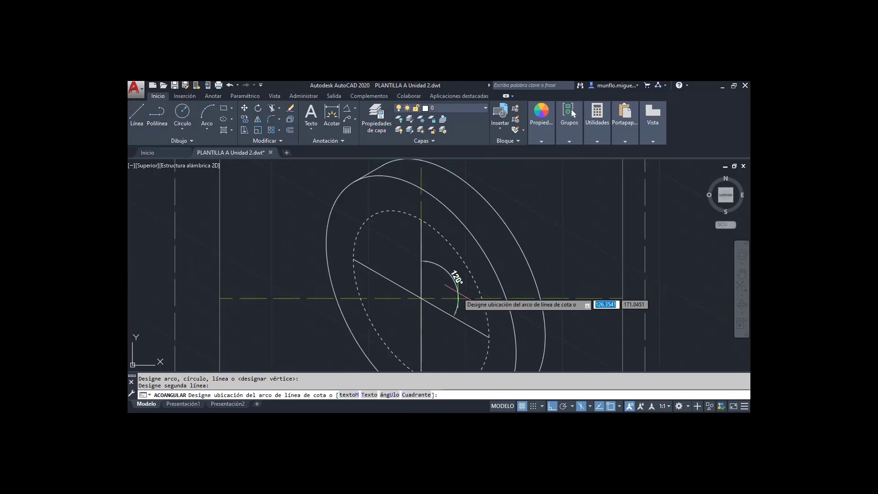
key("Escape")
Check the angle between the 330° radial line and the horizontal centerline with an angular dimension, without placing it.
scroll(495, 299, "up", 2)
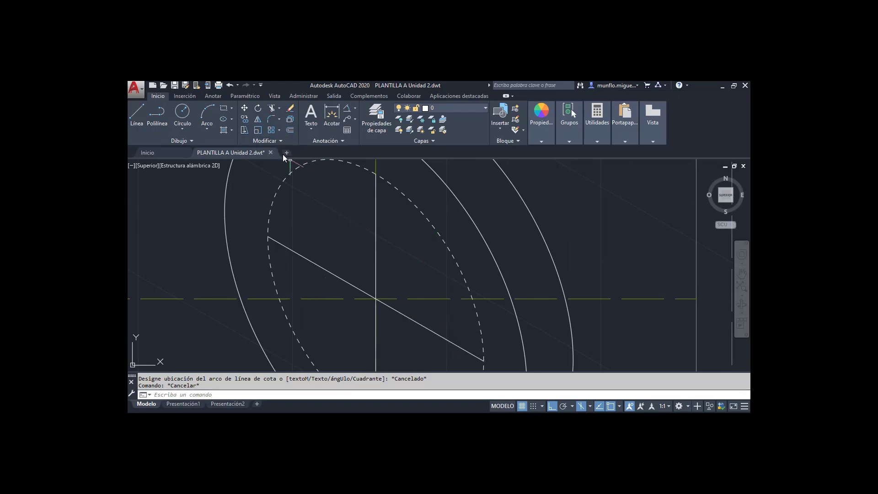
left_click(350, 108)
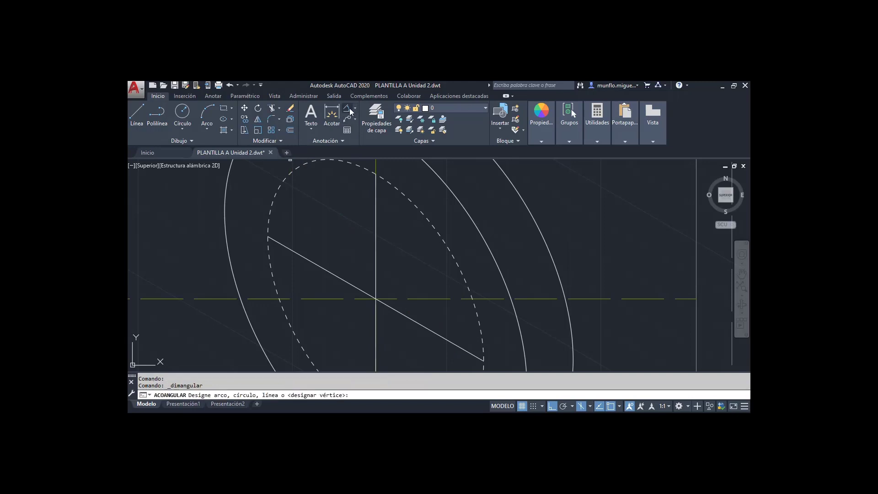
left_click(425, 328)
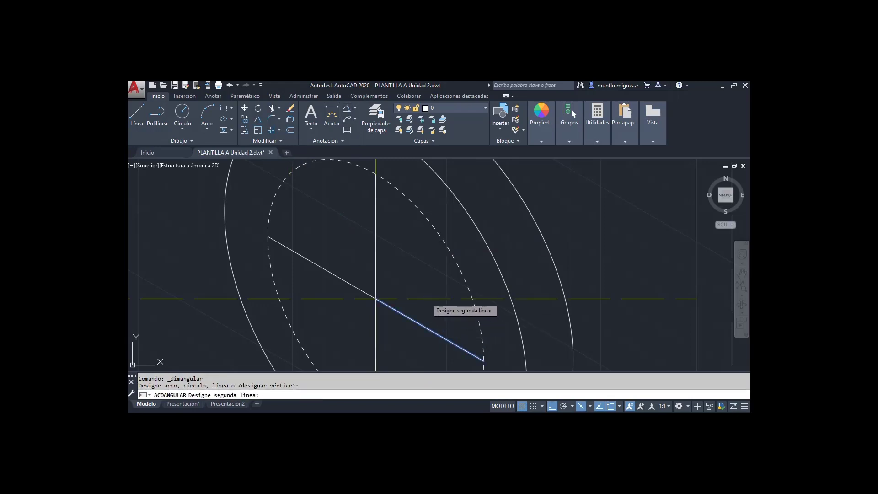
left_click(432, 300)
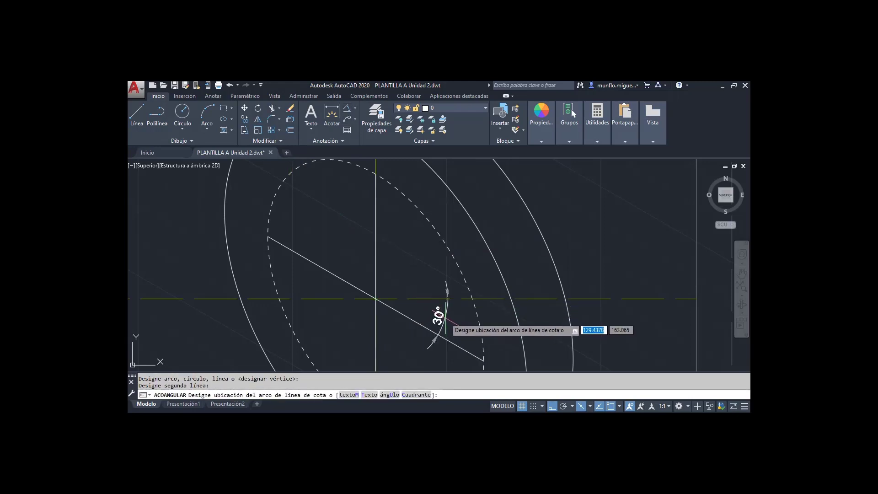
key("Escape")
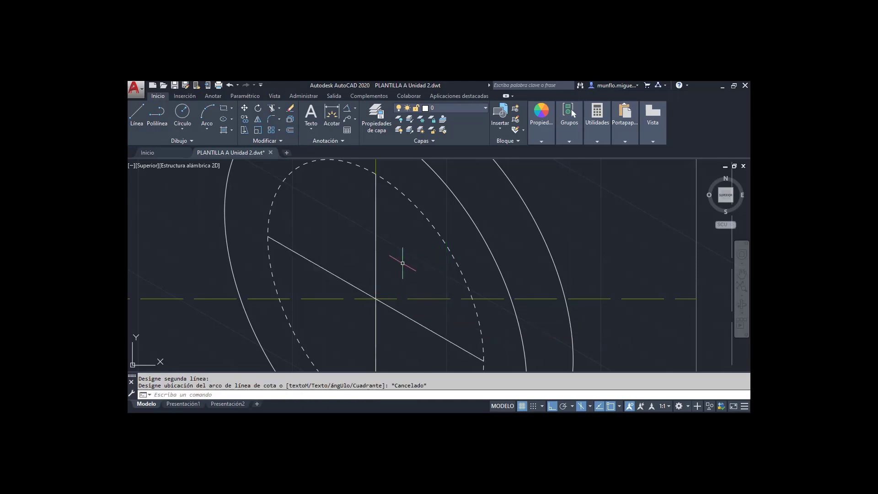
With Ortho off, draw a 35-unit line from the centerline intersection at 30° above horizontal.
left_click(136, 118)
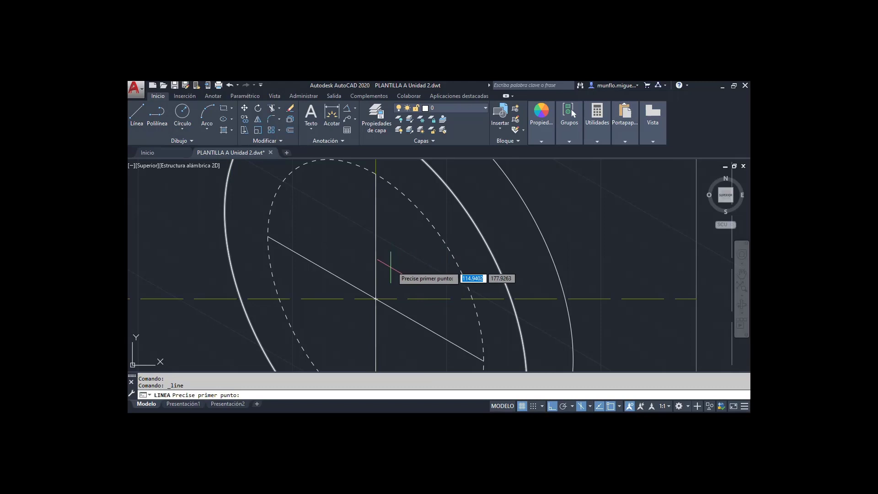
left_click(376, 298)
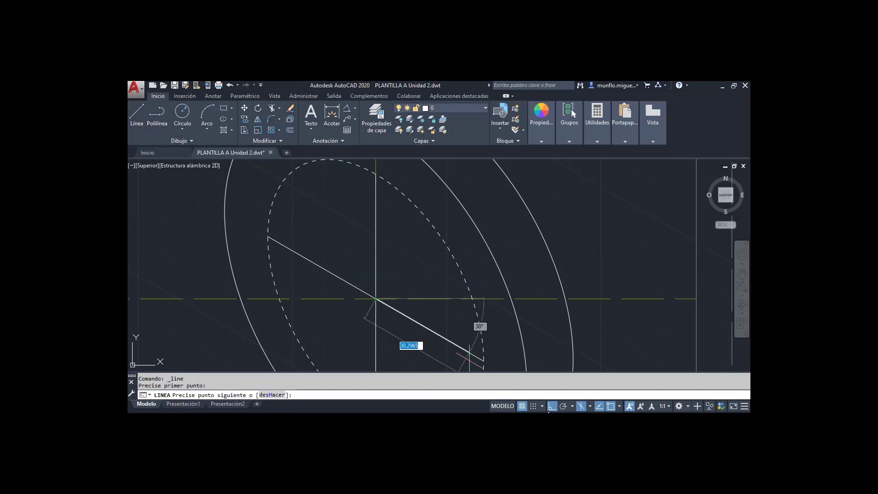
left_click(550, 408)
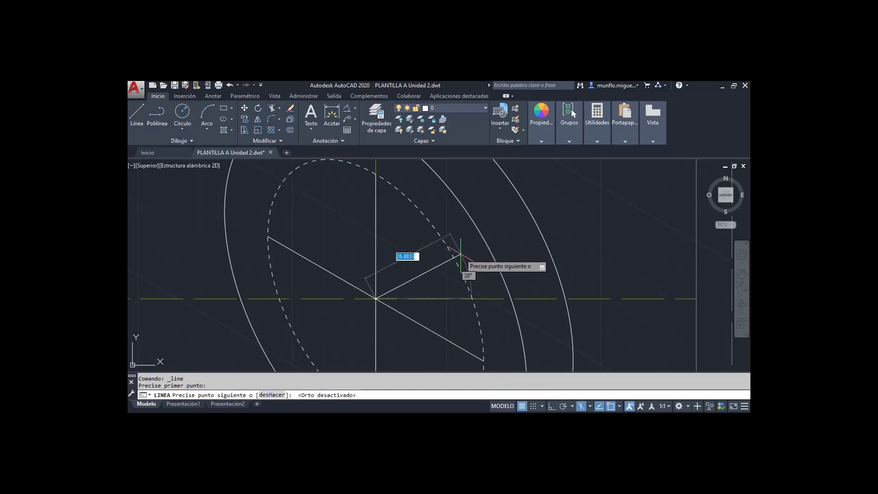
type("35")
key("Tab")
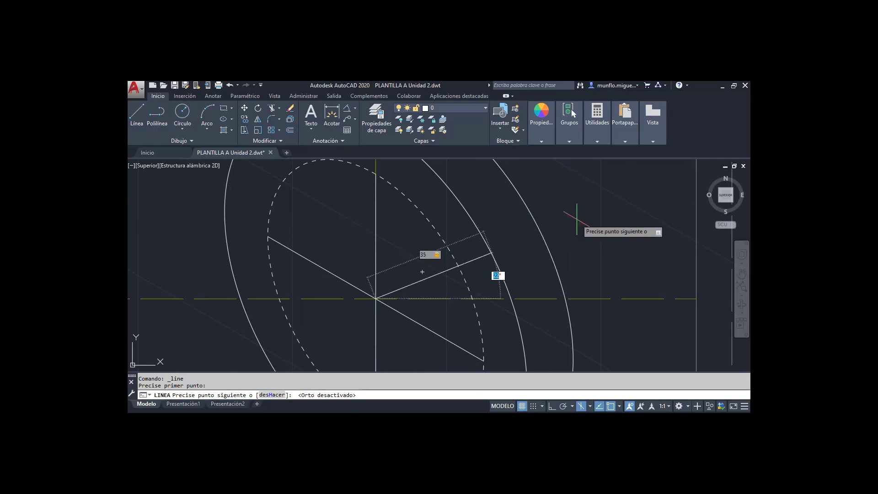
type("30")
key("Return")
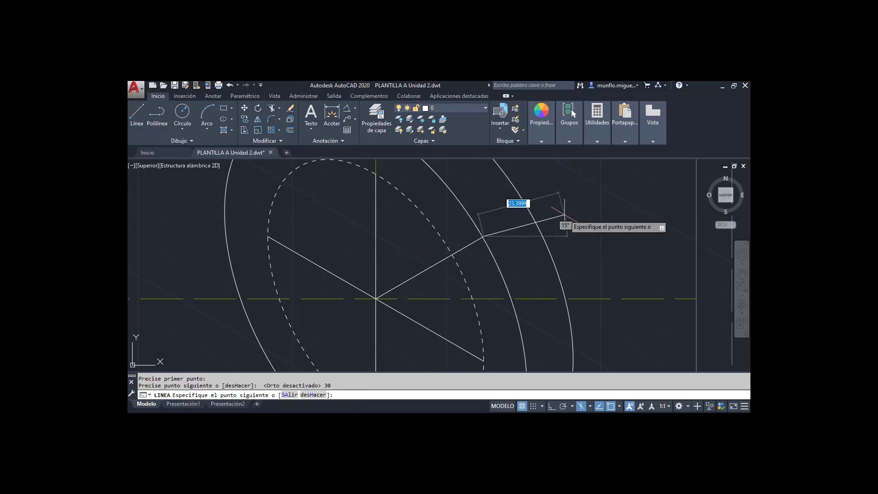
key("Escape")
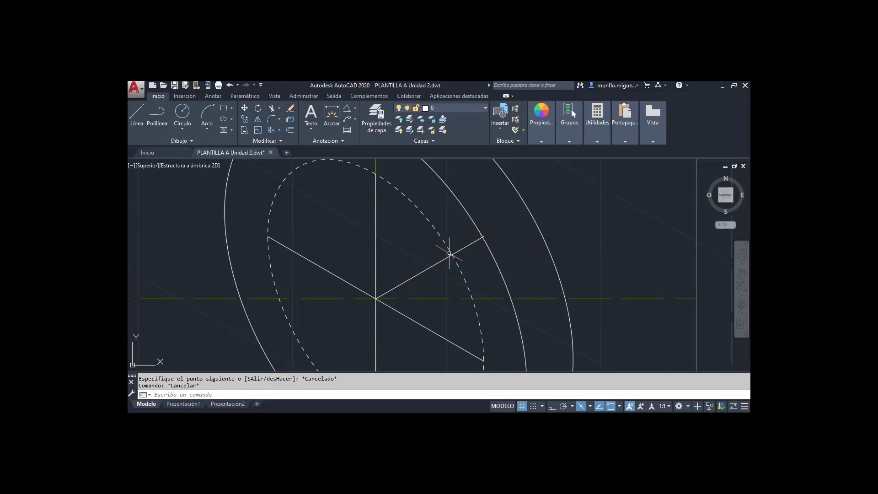
Trim the 30° radial line back to its intersection with the dashed ellipse.
scroll(480, 242, "up", 3)
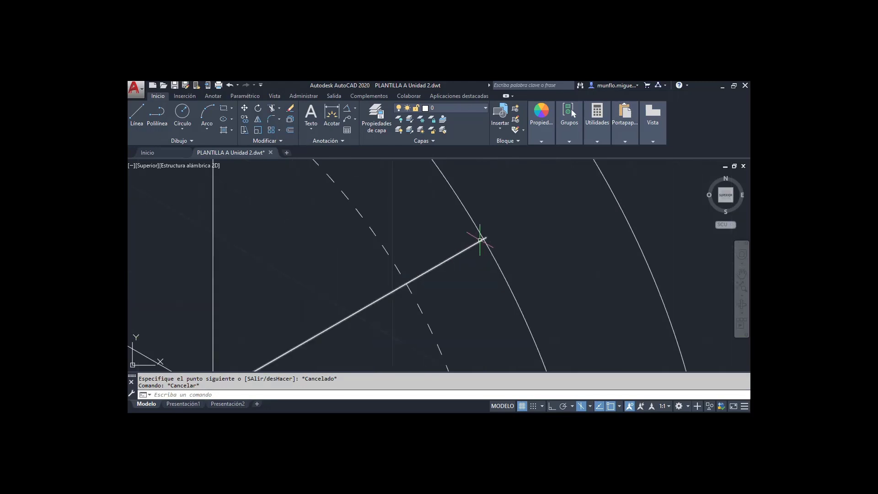
left_click(271, 108)
left_click(495, 205)
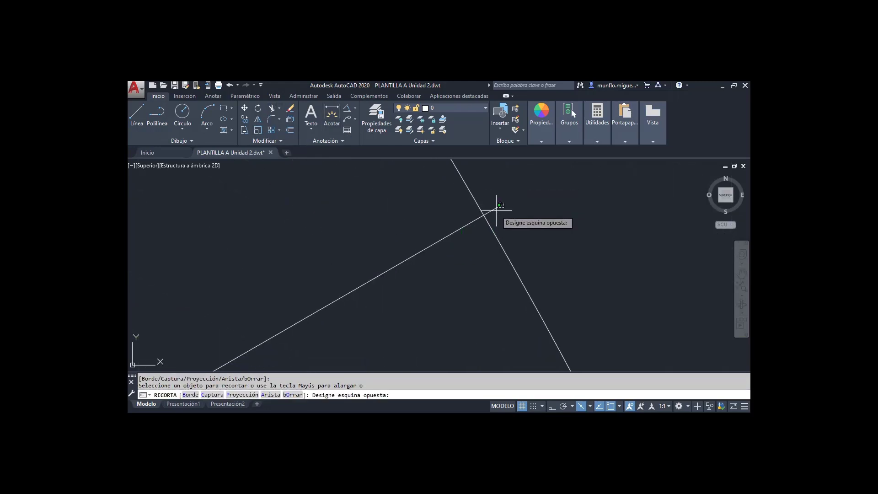
left_click(493, 208)
left_click(493, 211)
scroll(512, 245, "down", 4)
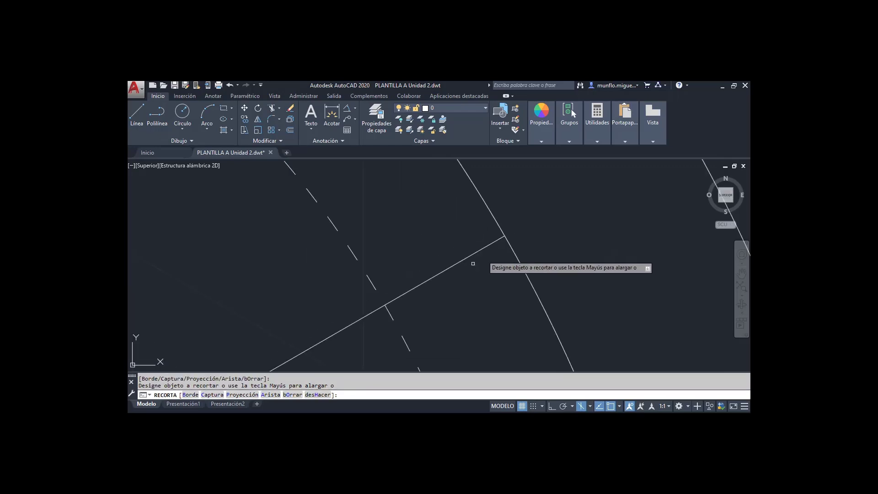
left_click(416, 285)
key("Escape")
scroll(442, 282, "down", 6)
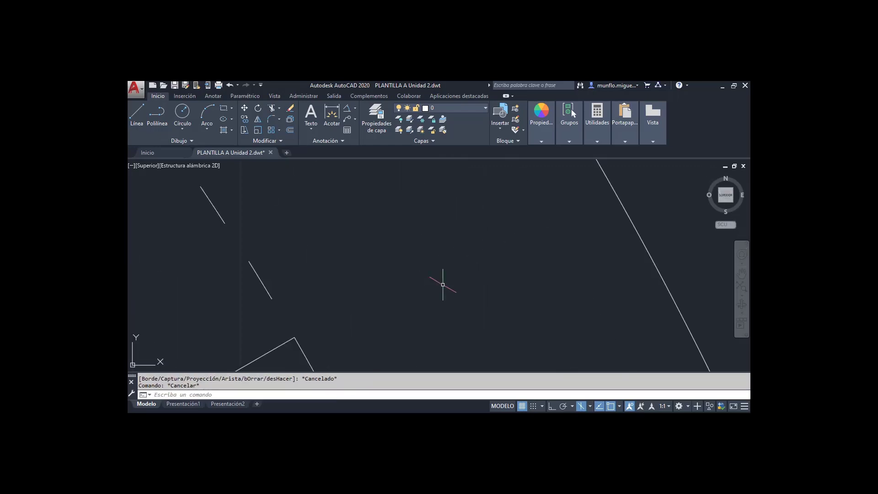
scroll(429, 293, "up", 3)
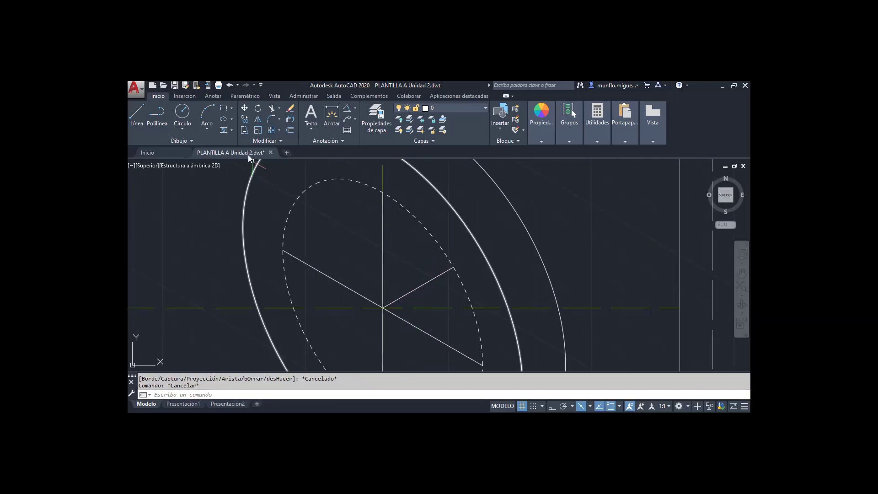
Check the angle between the 330° and 30° radial lines with an angular dimension, without placing it.
left_click(348, 110)
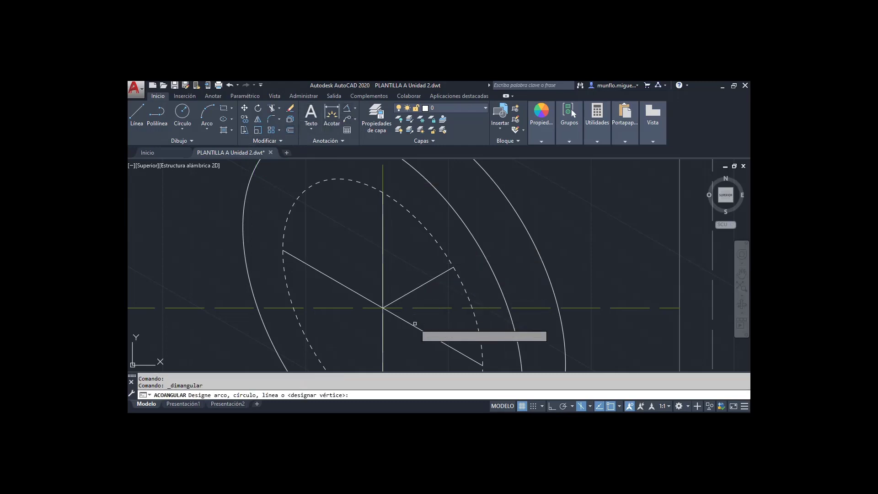
left_click(416, 326)
left_click(414, 288)
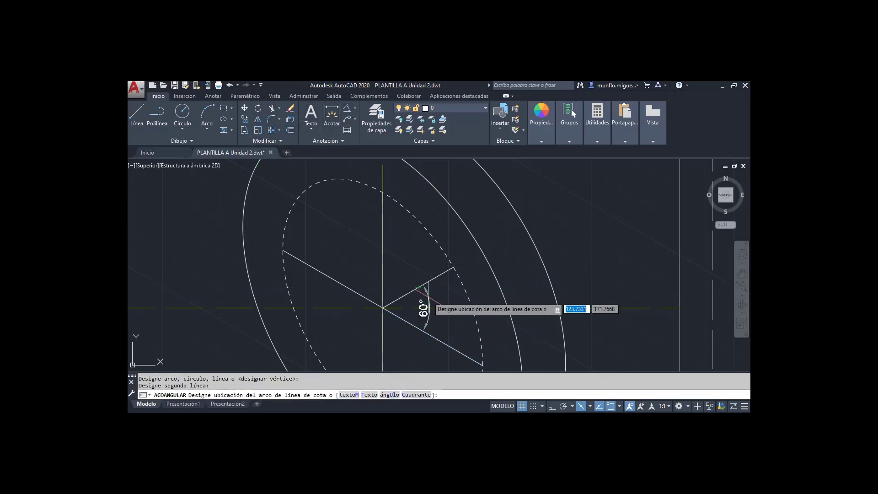
key("Escape")
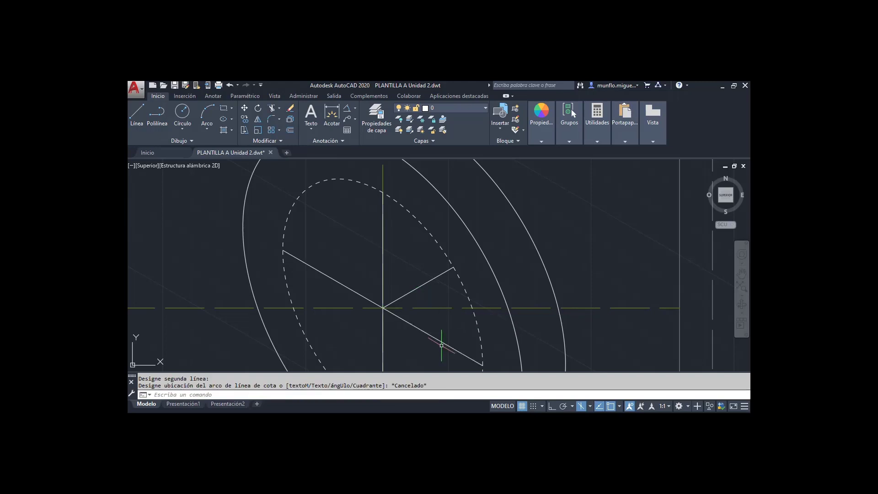
Check the angle between the upper vertical line and the 150° radial line with an angular dimension, without placing it.
scroll(437, 289, "down", 1)
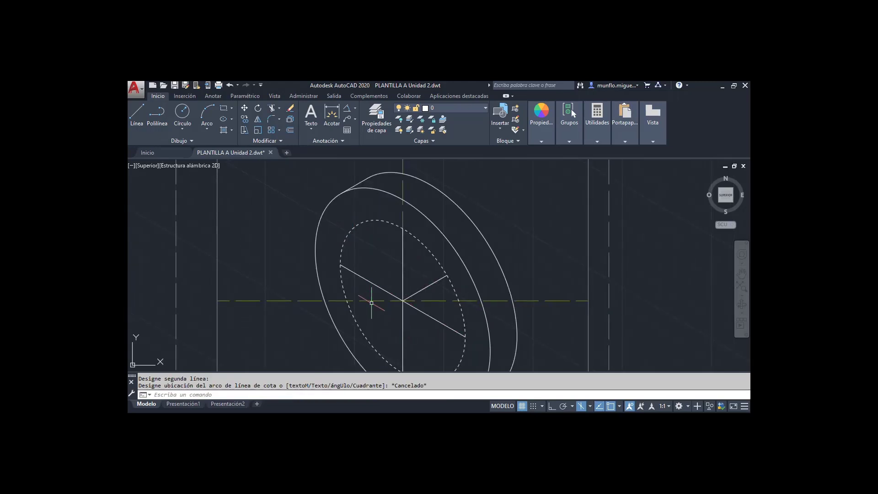
scroll(396, 303, "up", 2)
scroll(395, 303, "down", 3)
scroll(383, 265, "up", 2)
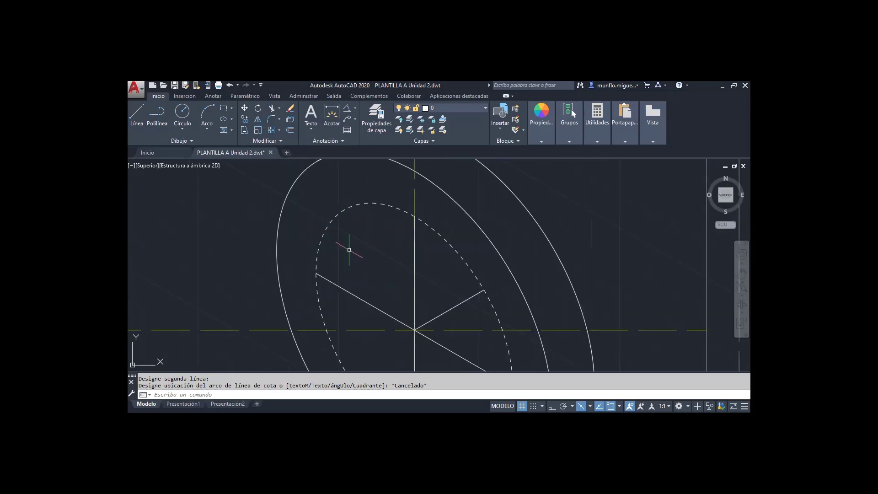
left_click(347, 113)
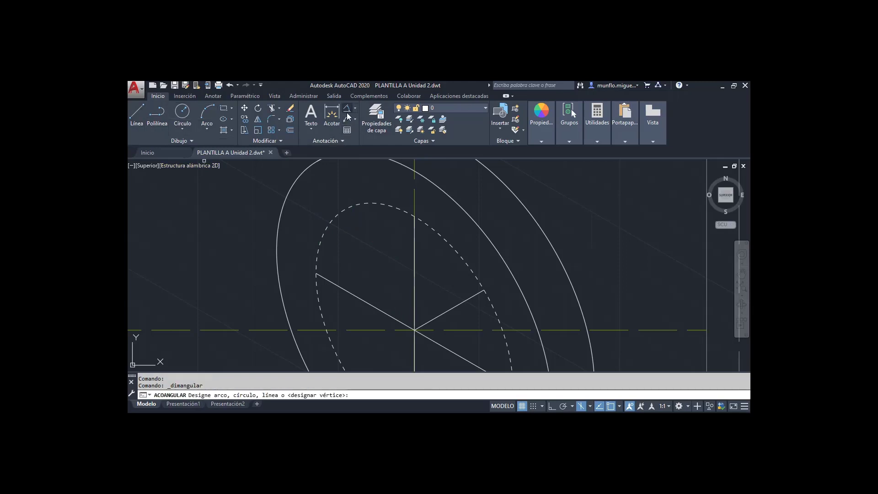
left_click(414, 283)
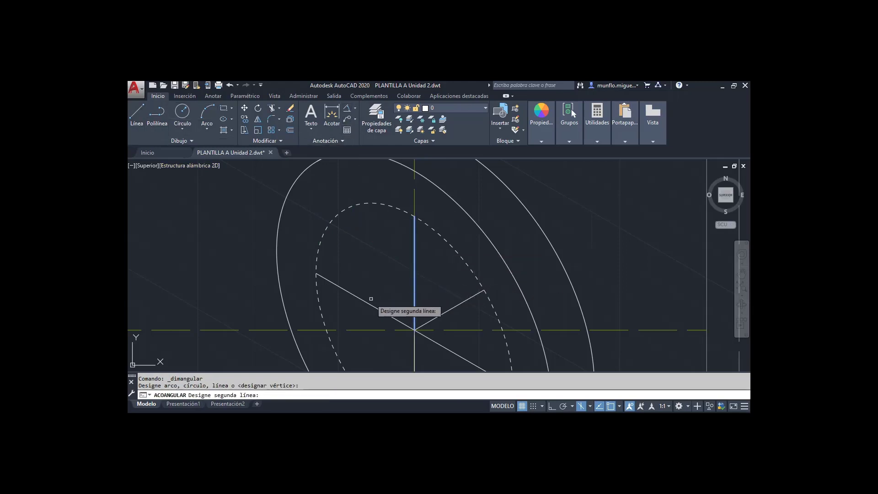
left_click(371, 299)
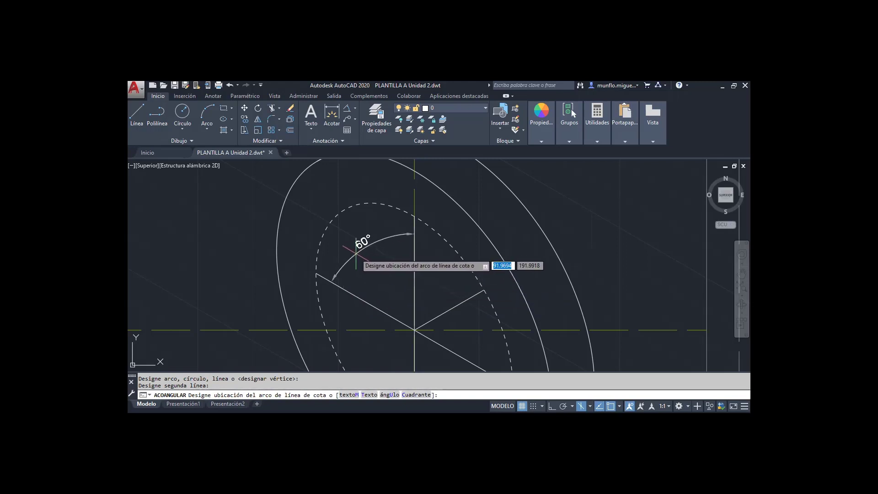
key("Escape")
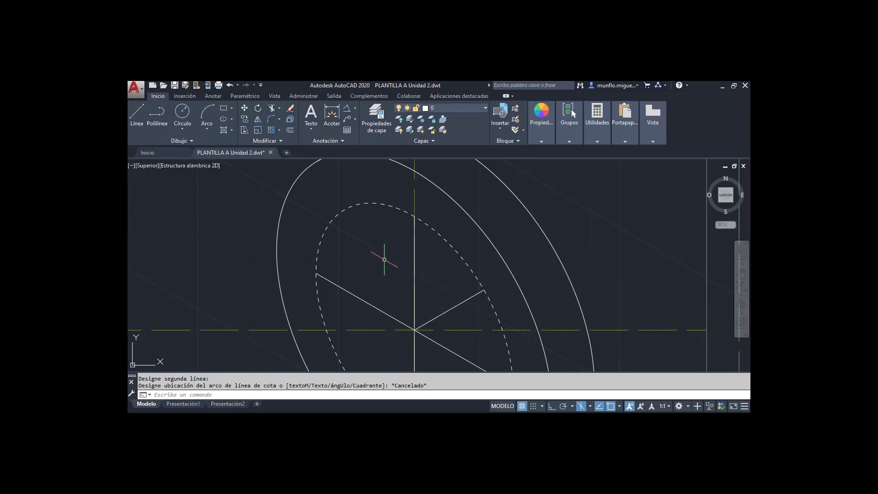
Draw a 35-unit line from the centerline intersection at 120°.
left_click(137, 120)
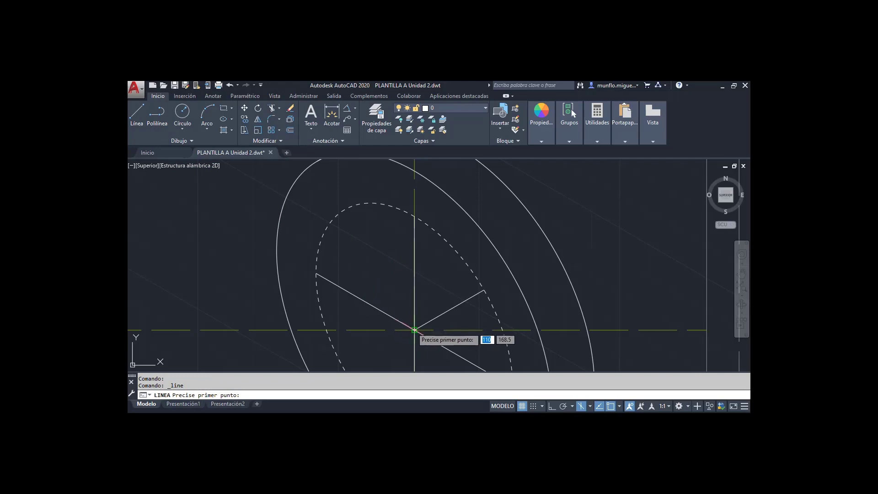
left_click(414, 329)
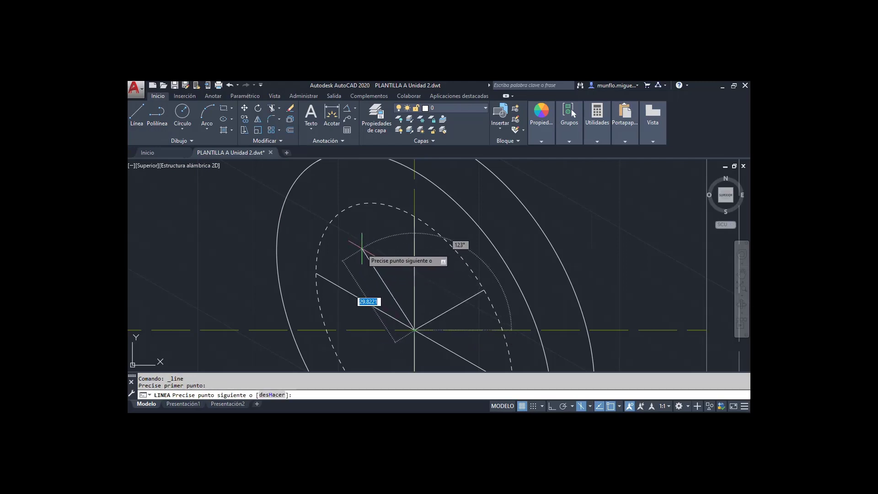
type("35")
key("Tab")
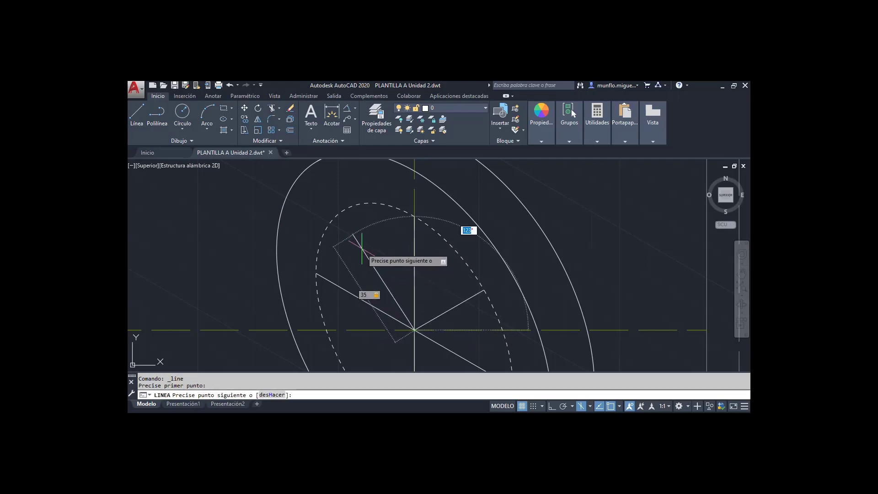
type("120")
key("Return")
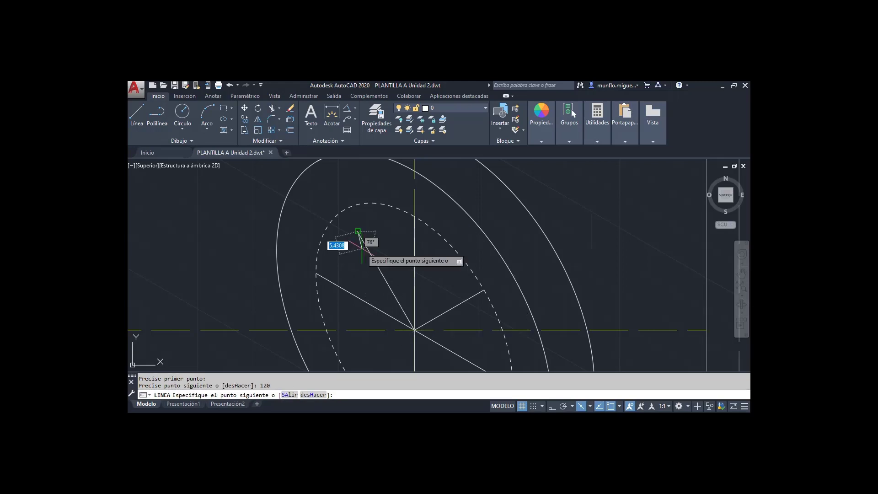
key("Escape")
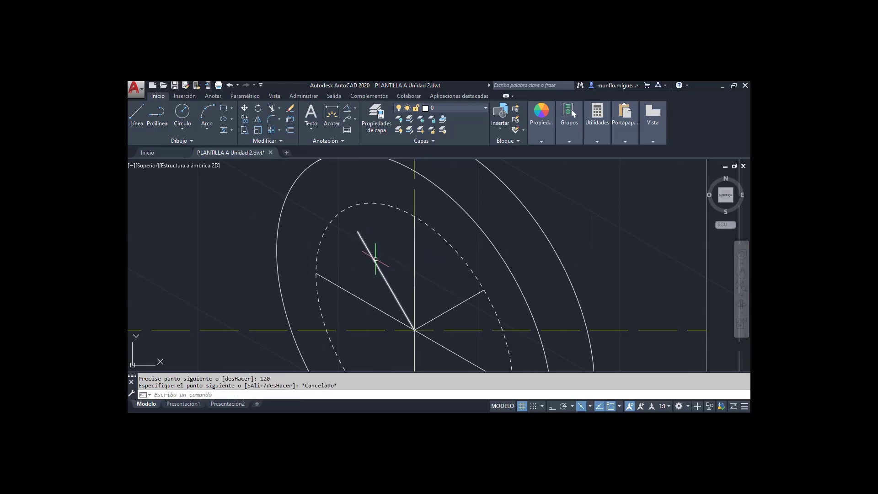
scroll(345, 215, "down", 2)
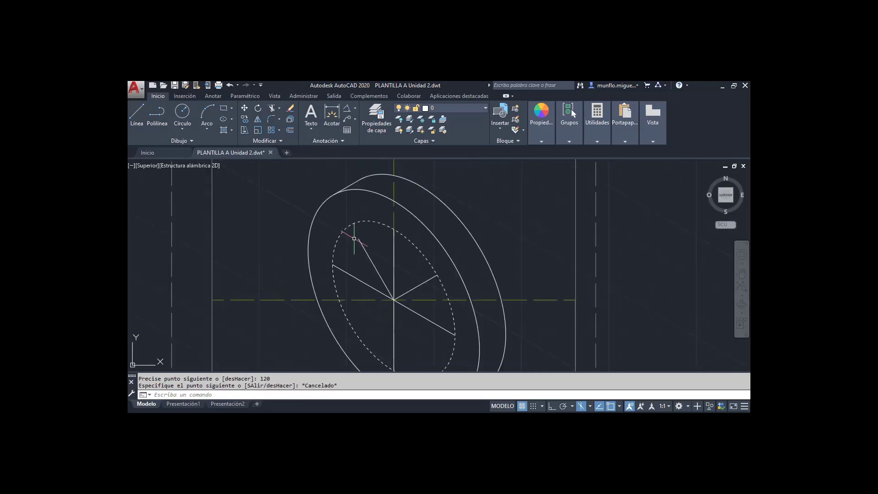
scroll(345, 212, "up", 4)
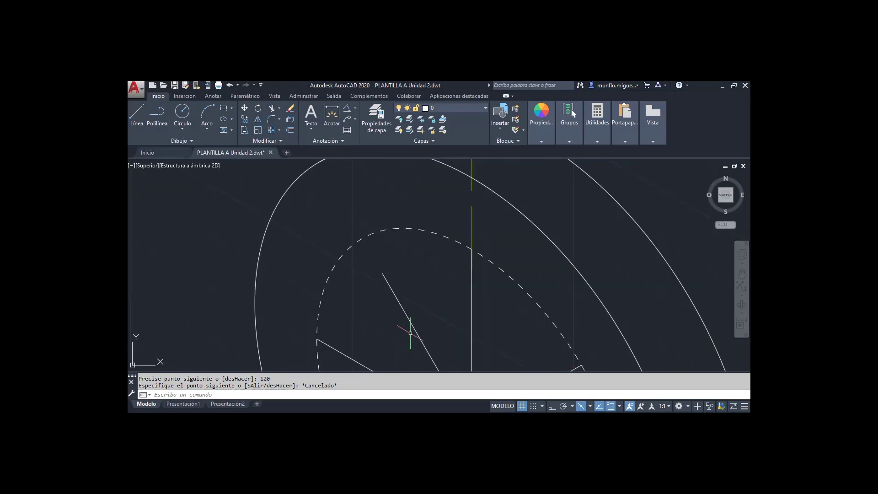
scroll(403, 286, "down", 3)
scroll(386, 284, "up", 1)
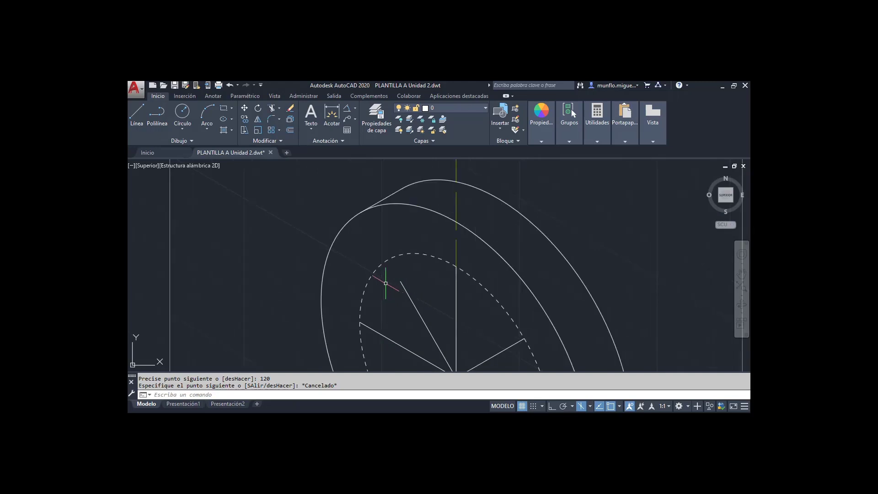
scroll(385, 284, "up", 1)
scroll(385, 289, "down", 1)
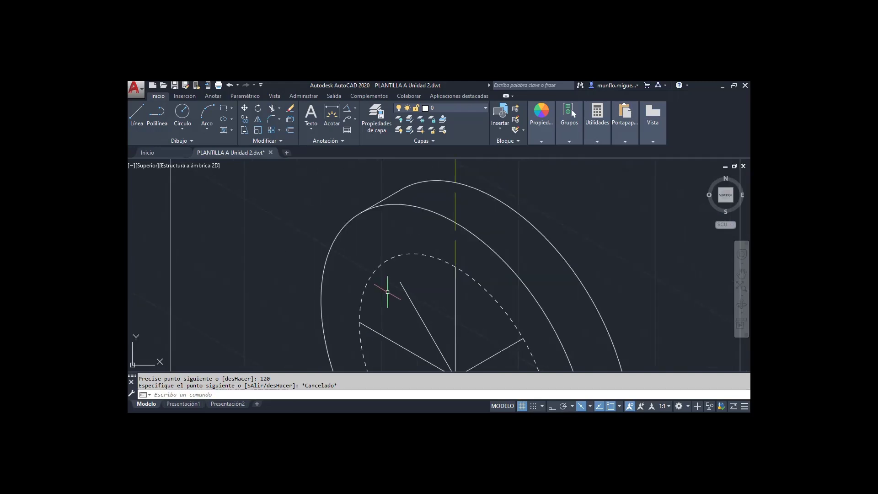
scroll(387, 292, "up", 1)
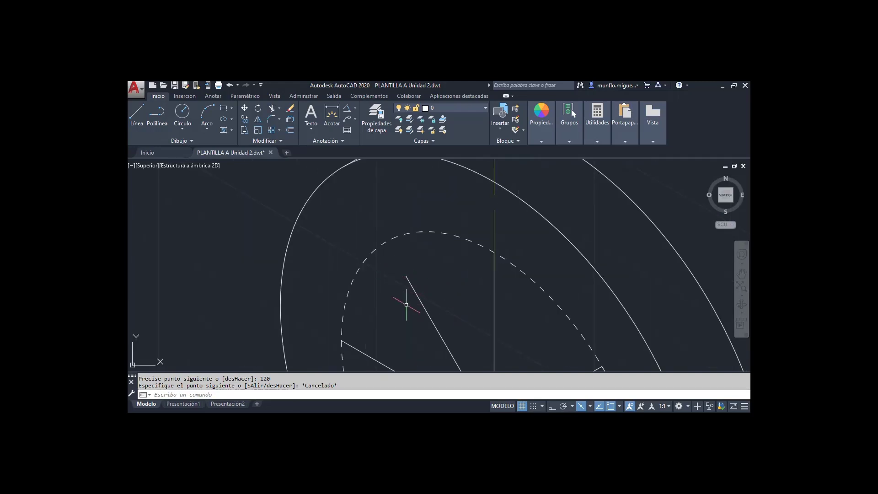
left_click(402, 272)
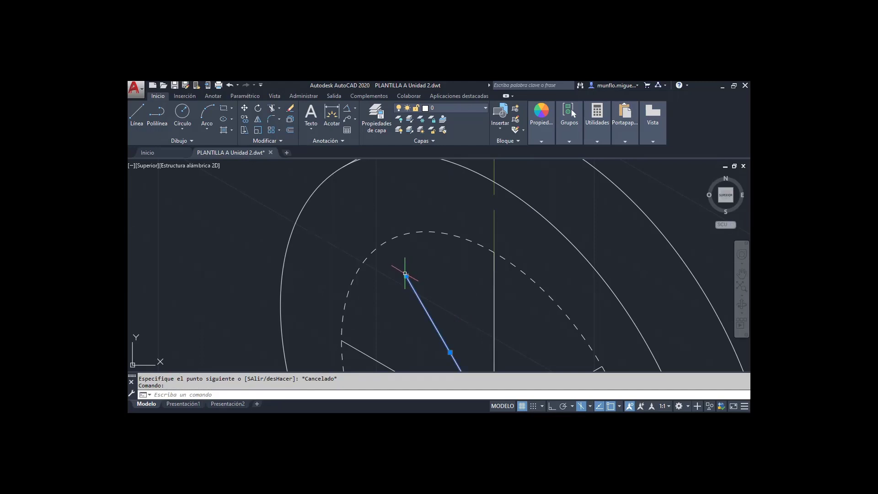
left_click(405, 274)
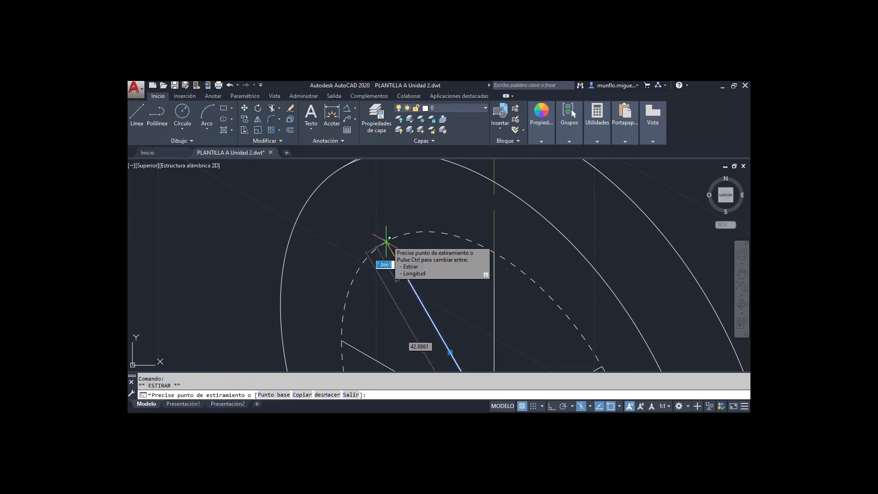
key("Escape")
key("Escape")
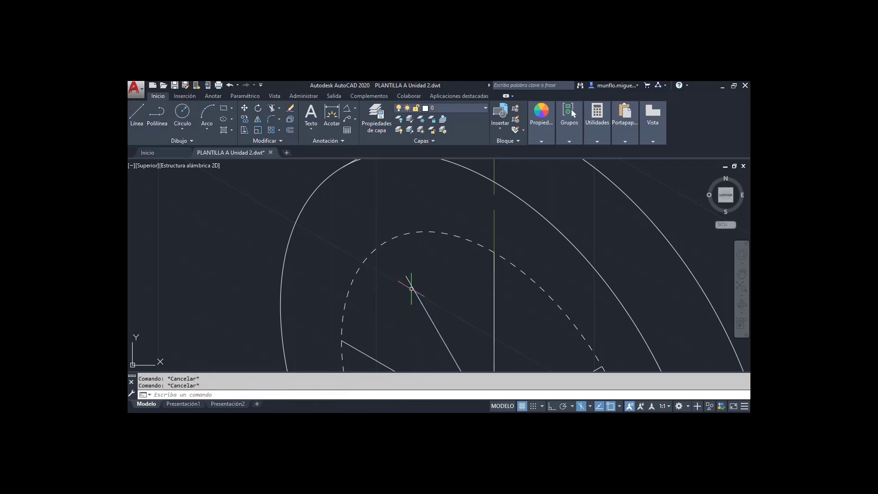
Stretch the free end of the 120° radial line along its own direction to meet the dashed ellipse.
scroll(440, 278, "up", 3)
scroll(429, 276, "down", 3)
scroll(429, 276, "up", 1)
scroll(430, 275, "down", 1)
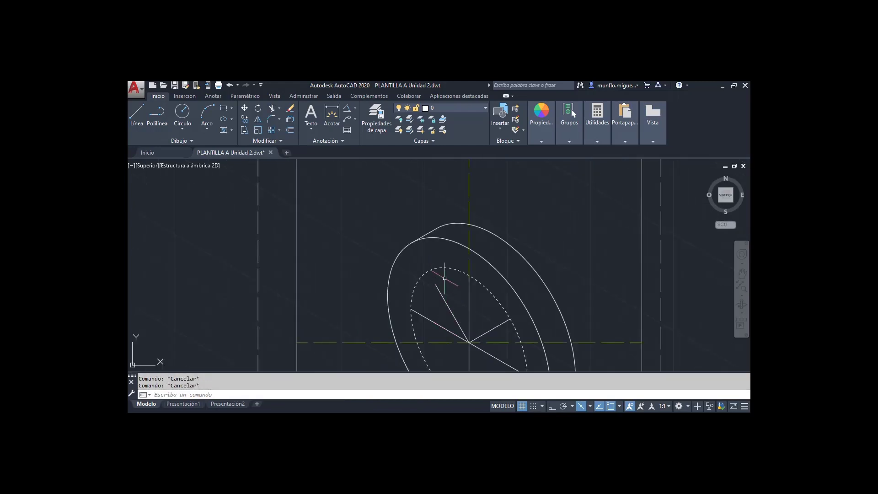
scroll(430, 276, "up", 3)
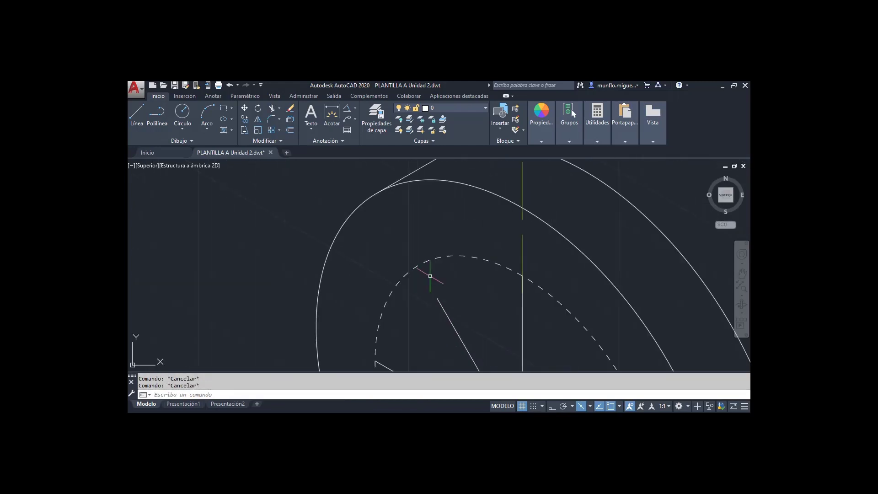
left_click(444, 310)
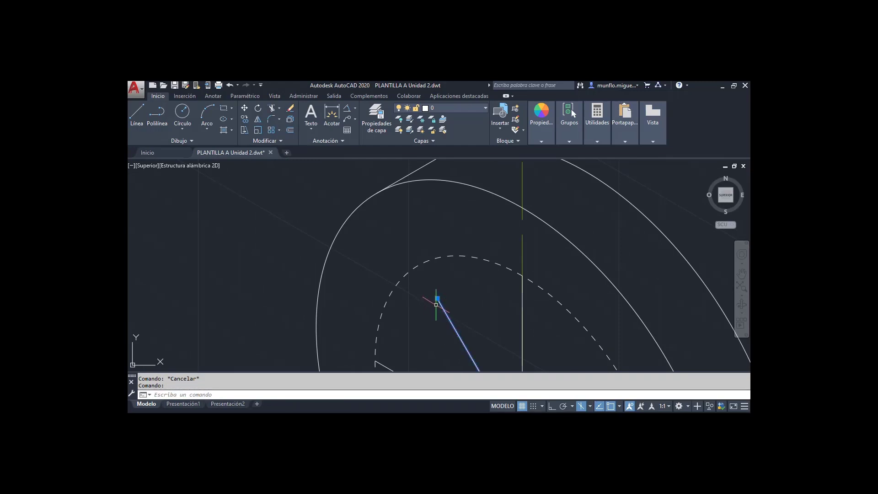
mouse_move(438, 299)
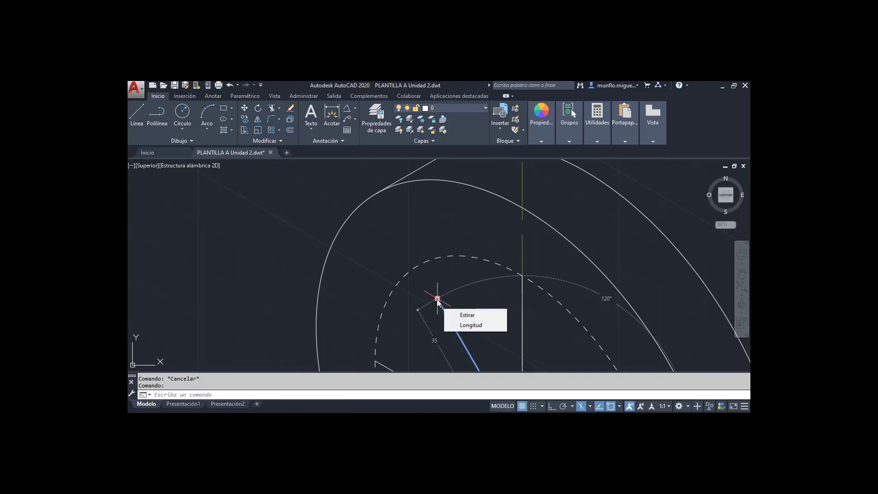
left_click(437, 299)
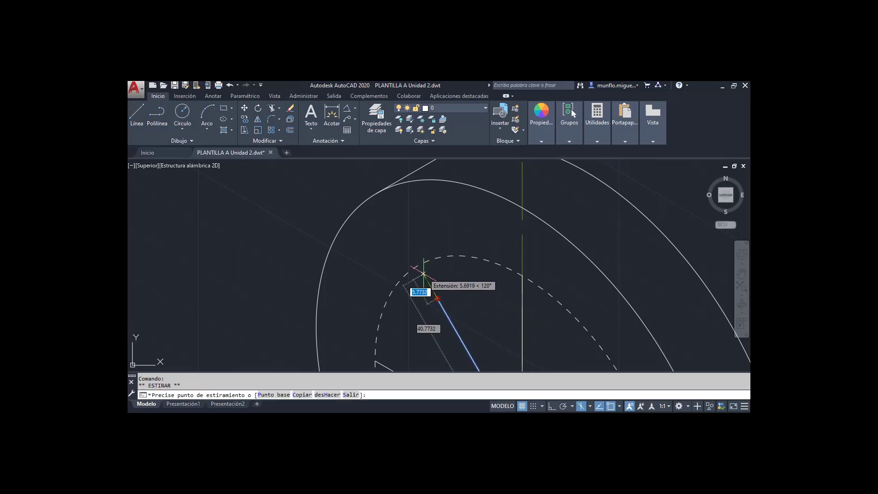
left_click(418, 265)
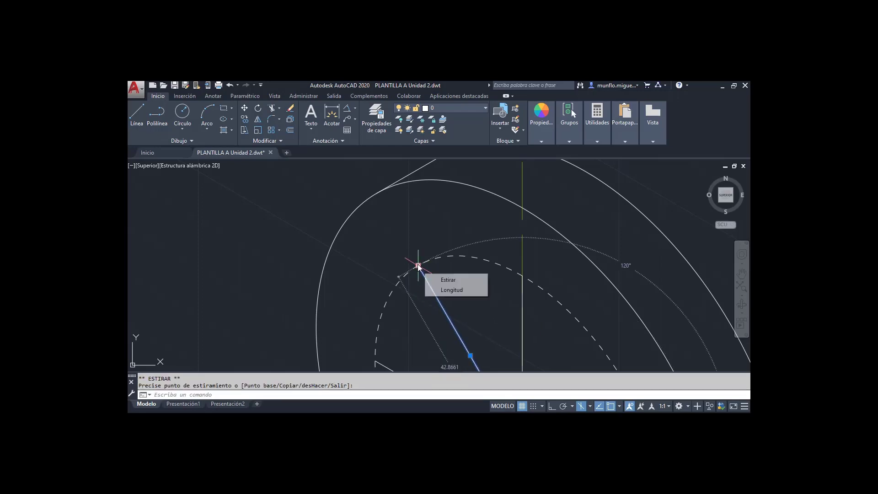
key("Escape")
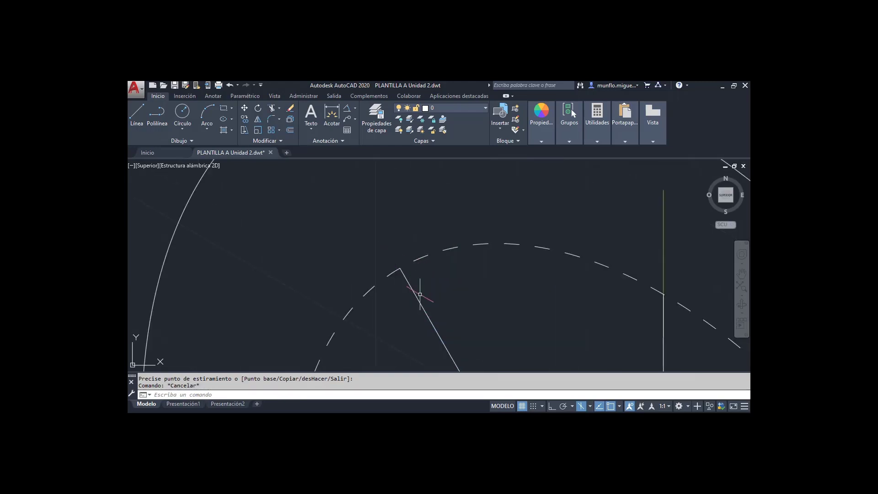
scroll(464, 287, "down", 6)
scroll(465, 288, "up", 7)
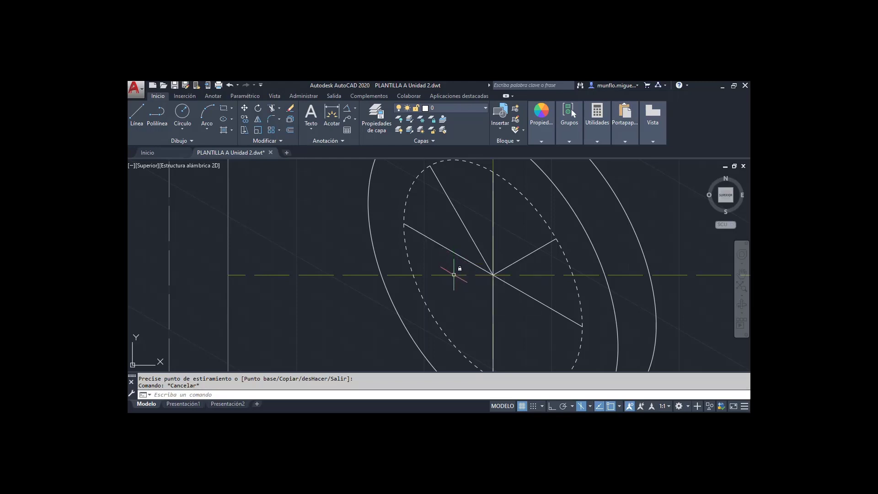
Check the angle between the 150° radial line and the horizontal centerline with an angular dimension, without placing it.
left_click(347, 109)
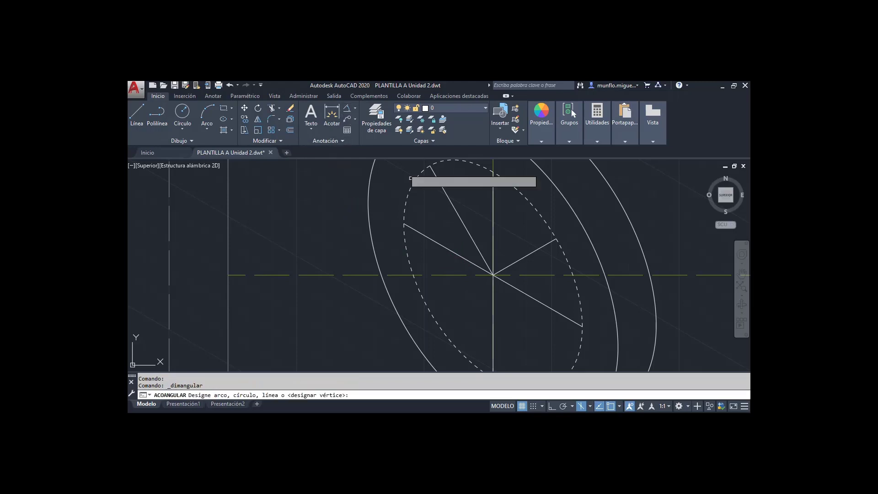
left_click(465, 260)
left_click(455, 275)
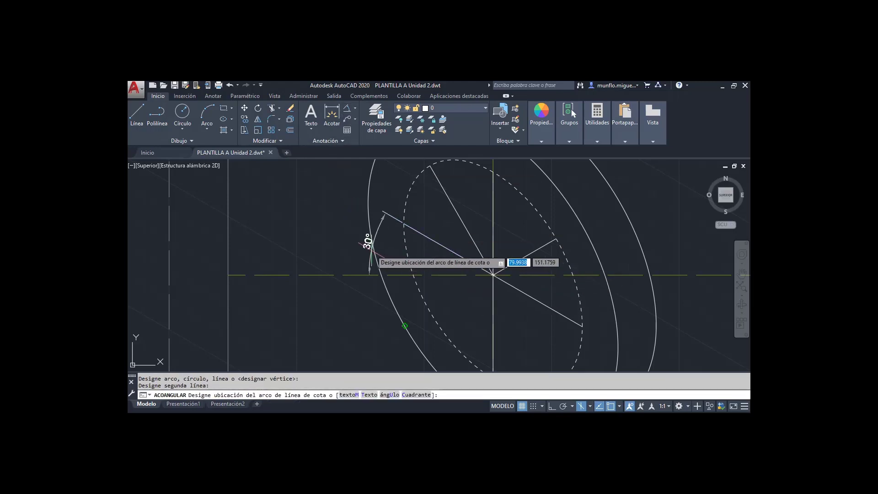
key("Escape")
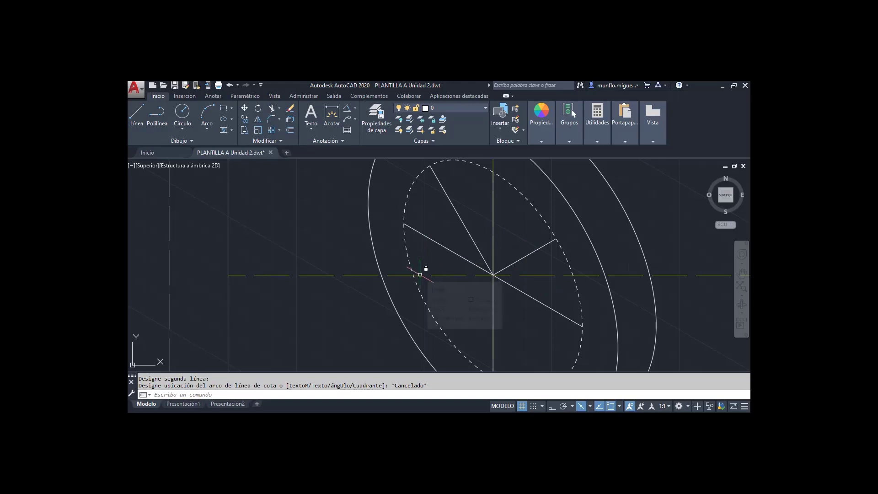
Draw a 35-unit line from the centerline intersection toward the lower left, at a 150° angle below the horizontal axis.
left_click(137, 114)
left_click(493, 275)
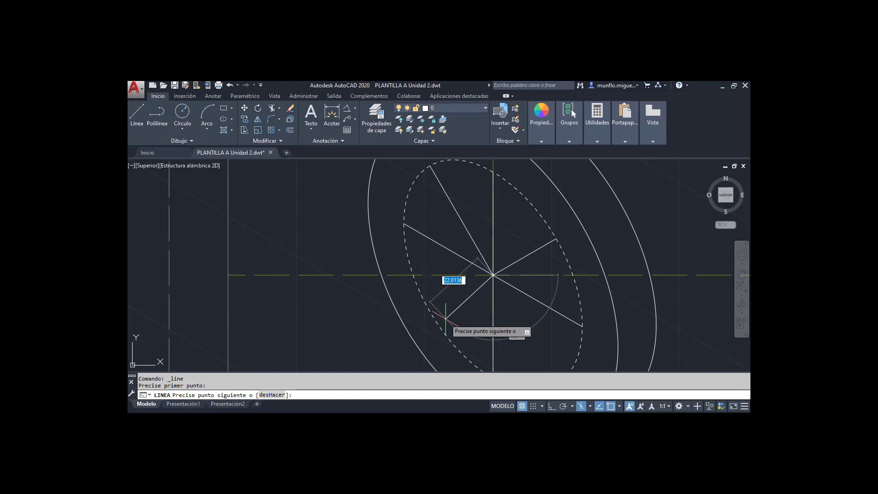
key("Tab")
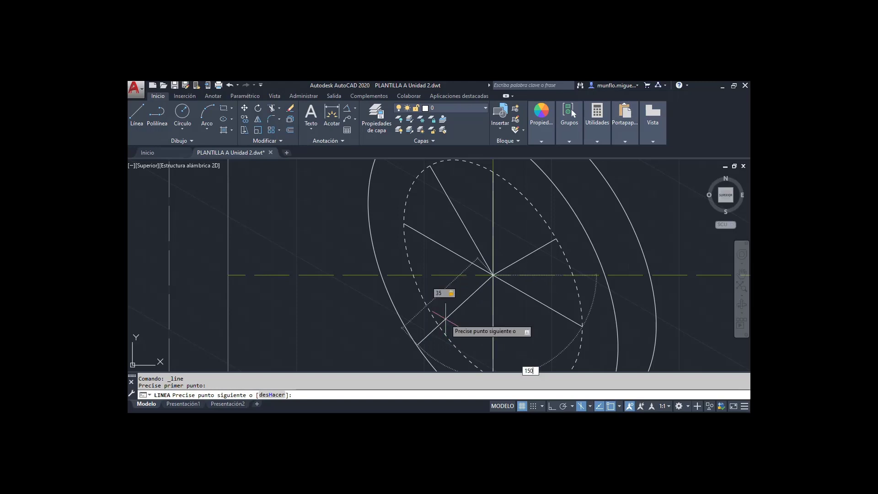
key("Return")
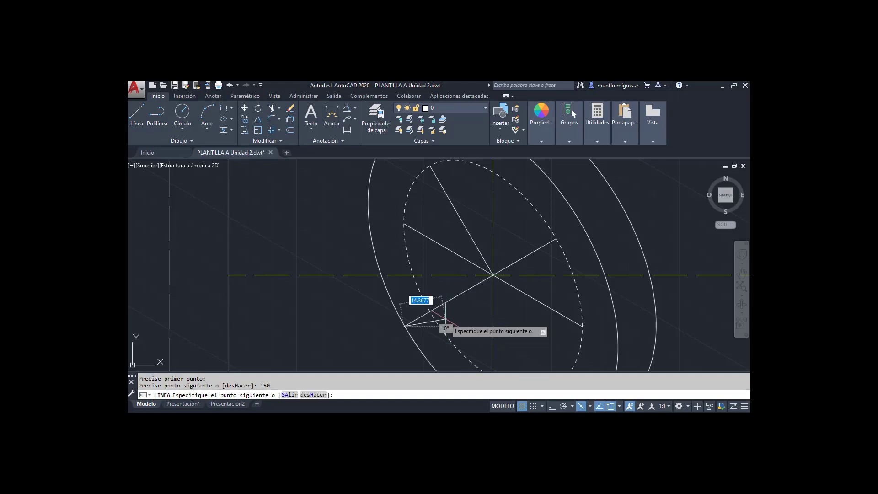
key("Escape")
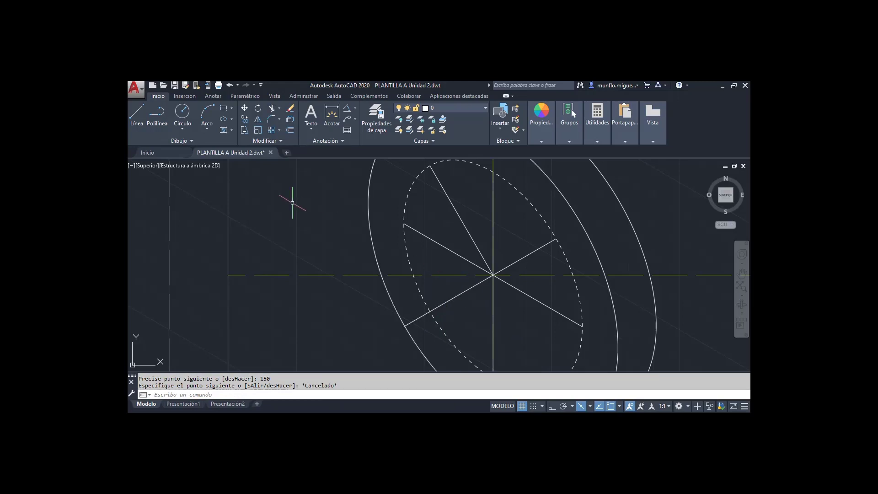
Check the angle between the lower-left radial line and the 150° radial line above it with an angular dimension, without placing it.
left_click(347, 108)
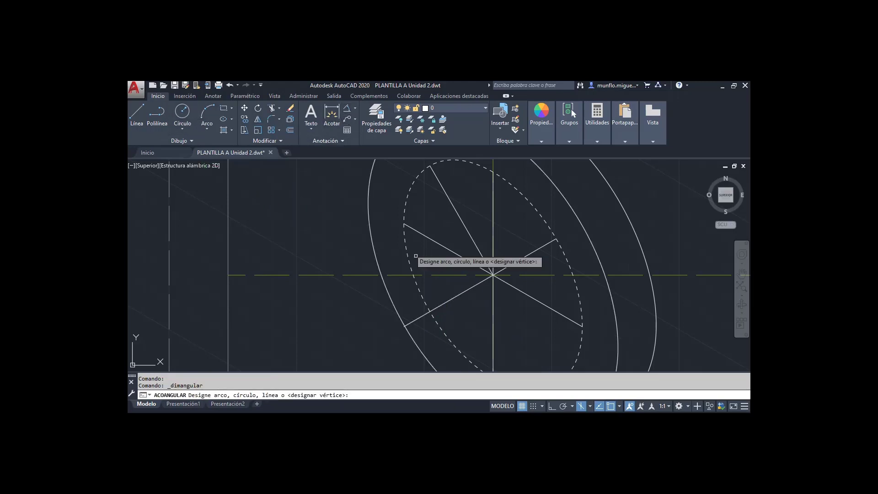
left_click(463, 291)
left_click(463, 258)
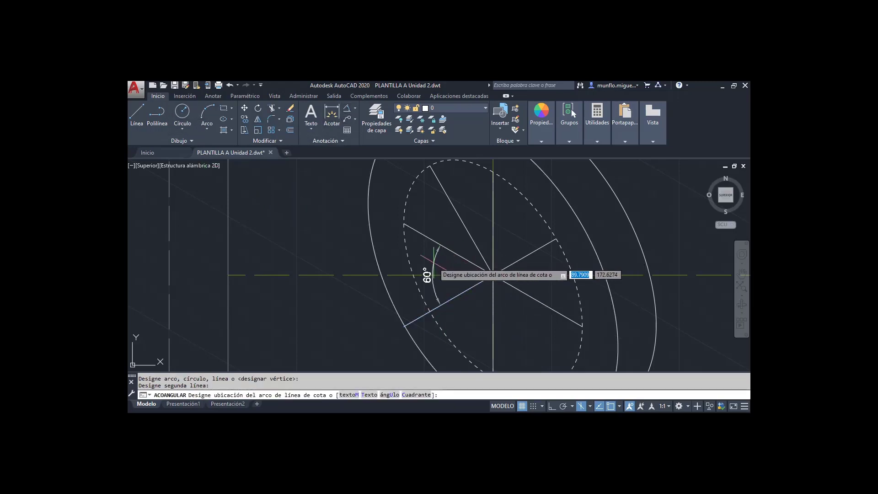
key("Escape")
key("Escape")
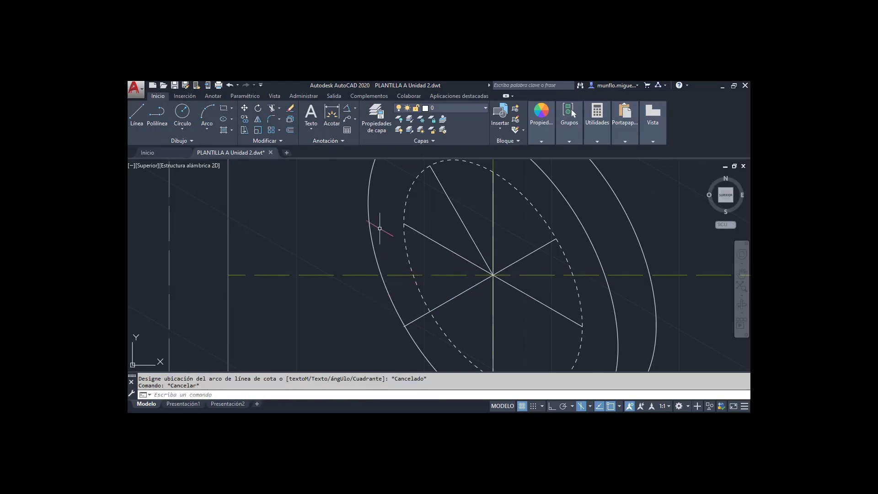
Trim the part of the lower-left radial line that extends outside the dashed ellipse.
left_click(272, 108)
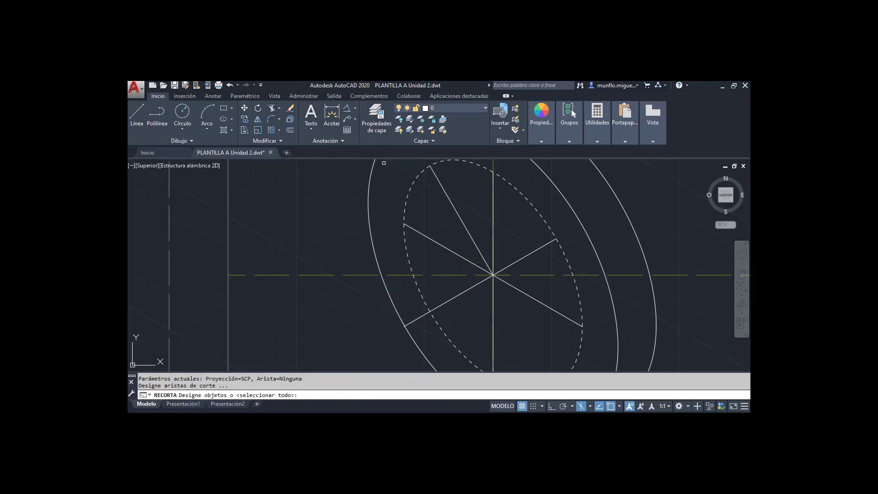
scroll(406, 328, "up", 6)
scroll(406, 328, "up", 2)
key("Return")
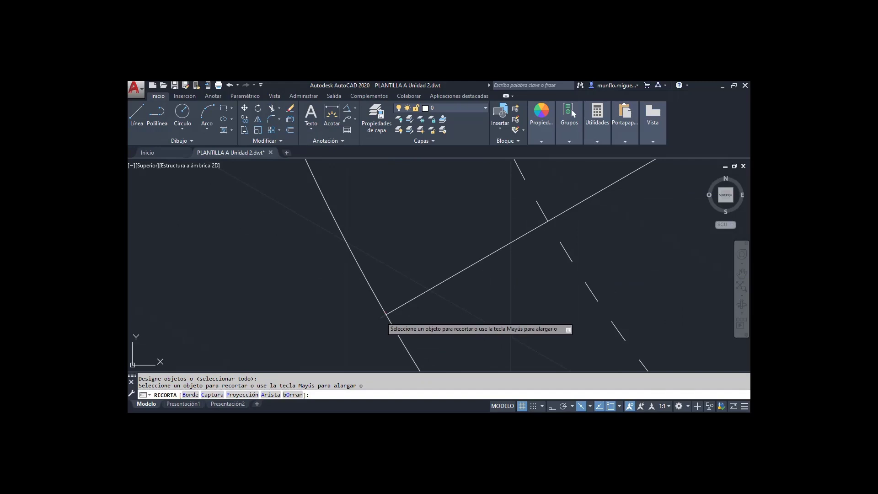
left_click(408, 300)
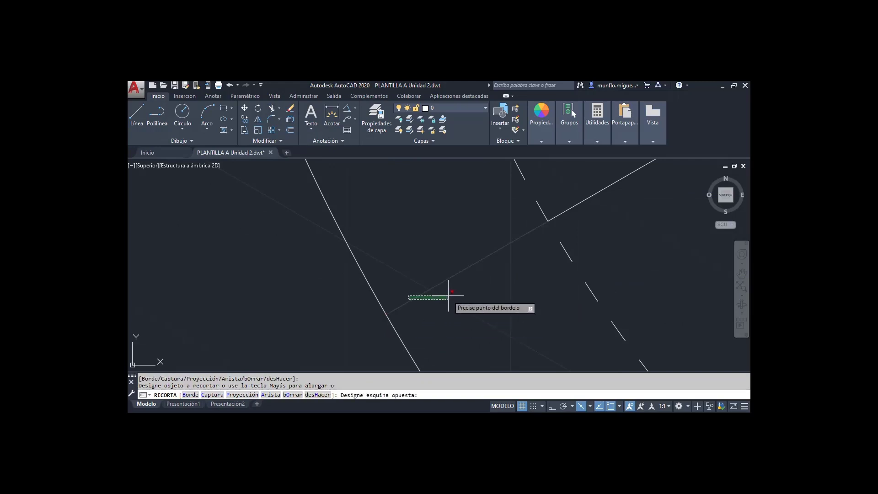
left_click(434, 289)
scroll(498, 293, "down", 5)
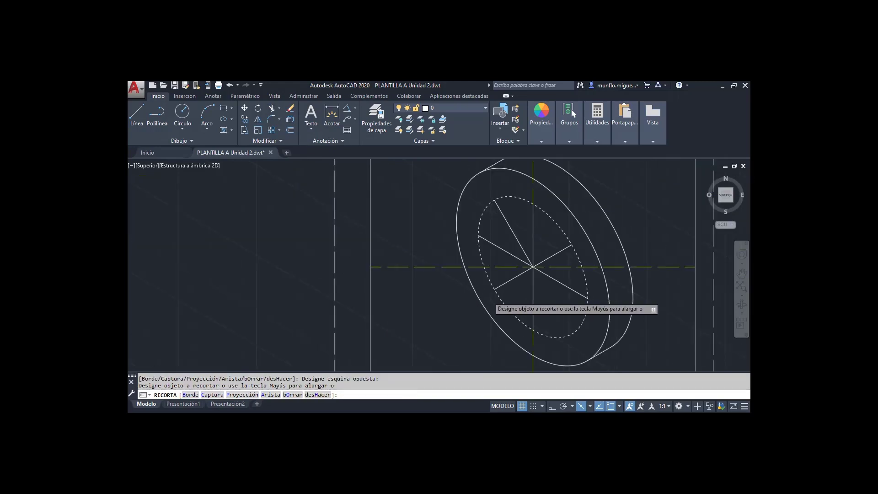
scroll(545, 319, "up", 3)
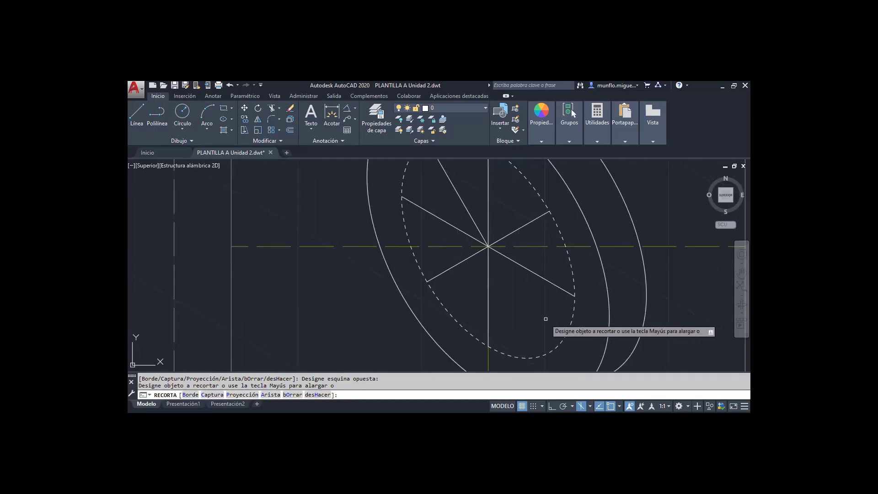
scroll(545, 319, "down", 2)
key("Escape")
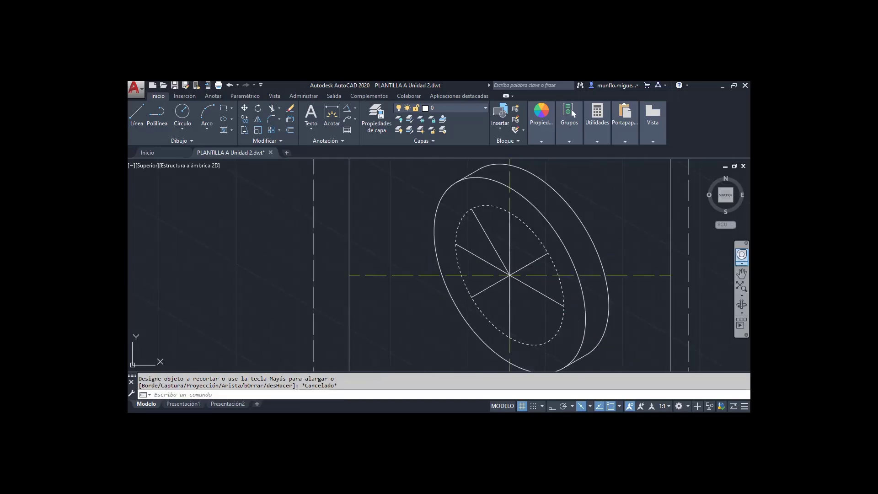
Switch to the PDF exercise in Acrobat to consult the flange hole layout, and return to the AutoCAD drawing.
key("alt+Tab")
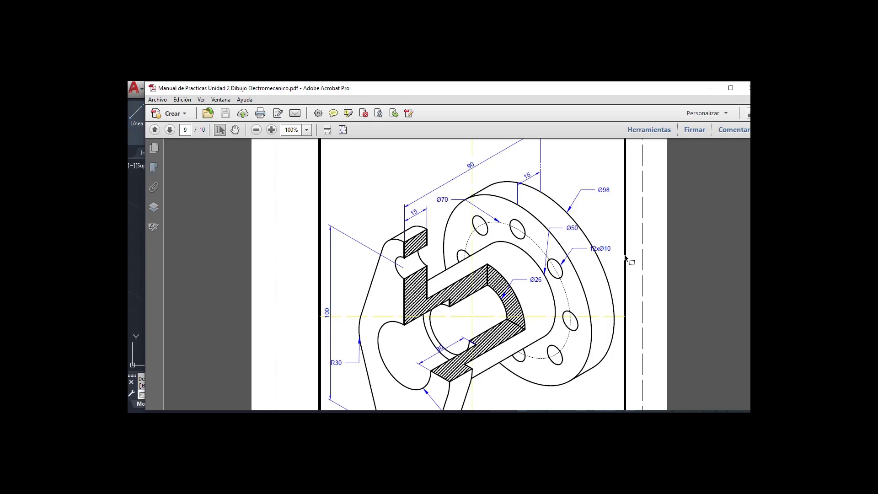
left_click_drag(668, 94, 877, 103)
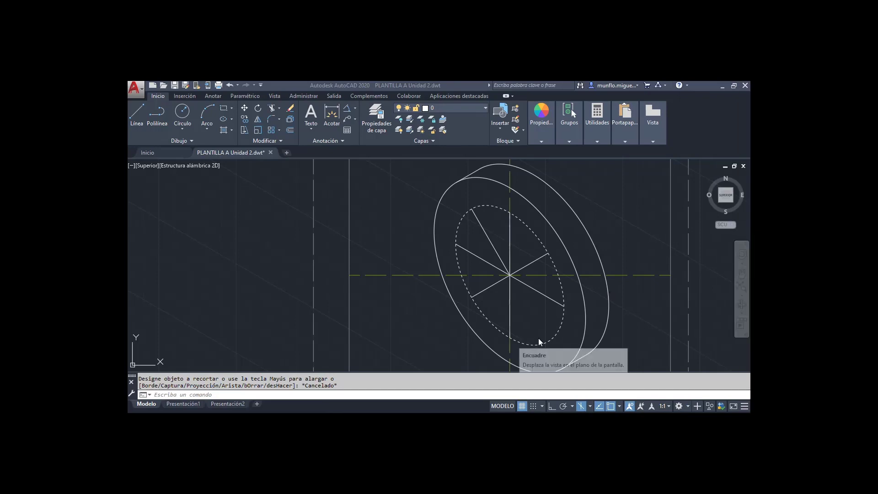
scroll(539, 338, "up", 2)
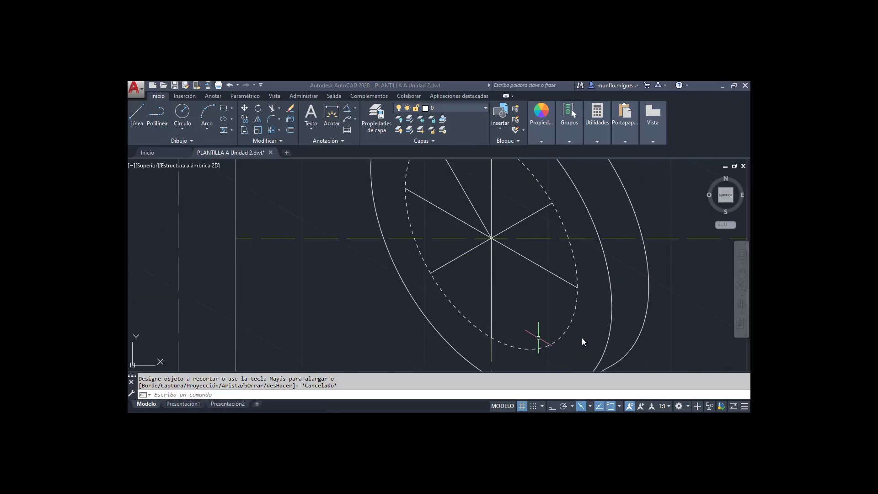
Draw a 35-unit line from the centerline intersection toward the lower right, at 60° below the horizontal axis.
left_click(131, 118)
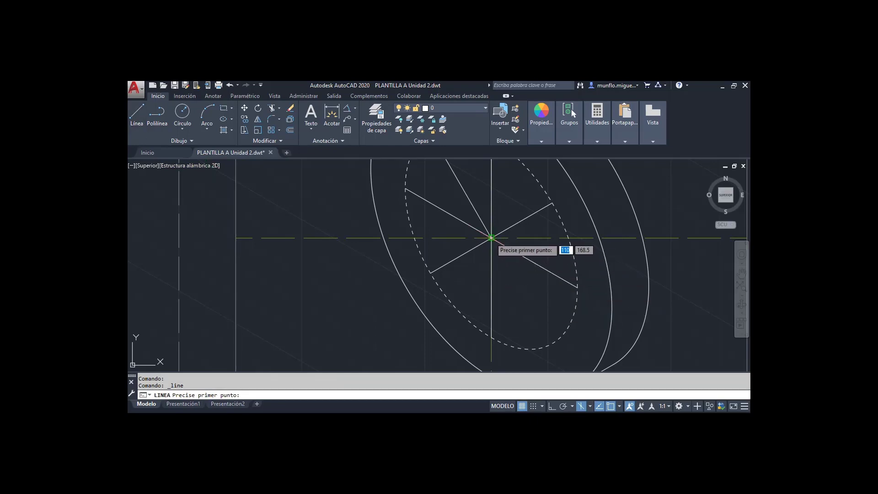
left_click(490, 237)
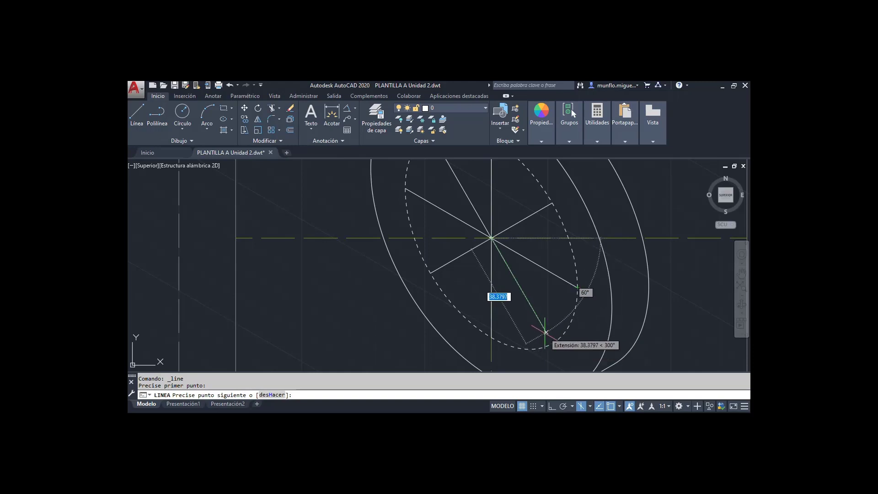
type("35")
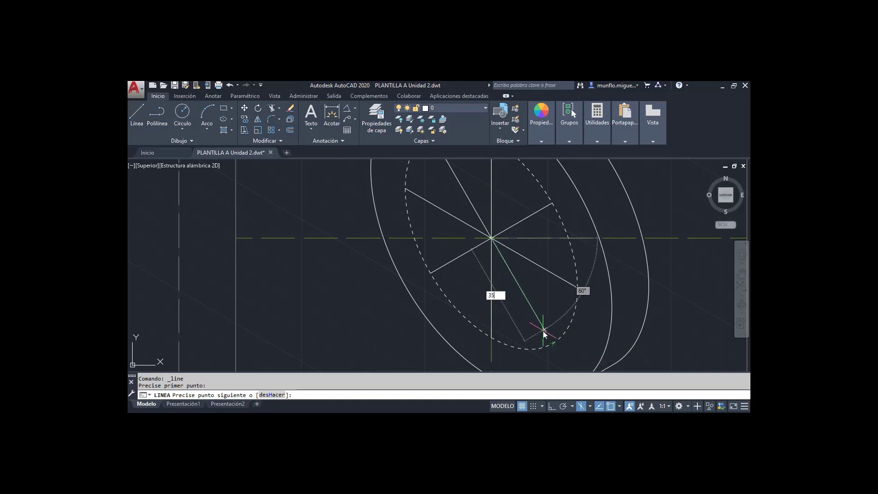
key("Tab")
type("6")
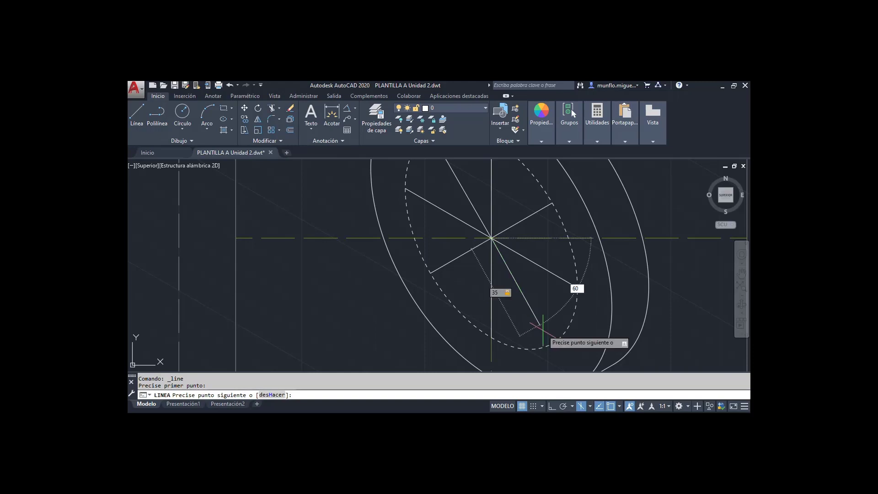
type("0")
key("Return")
key("Escape")
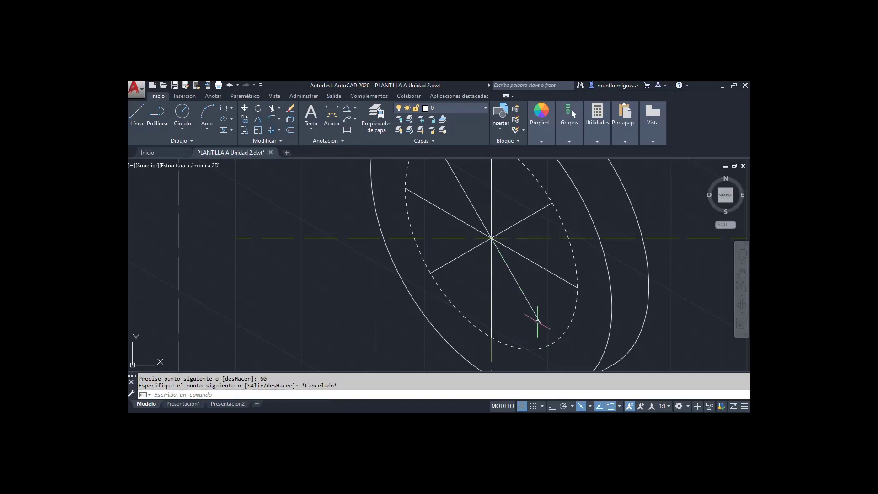
Stretch the free end of the 60° lower-right radial line along its own direction to meet the dashed ellipse.
left_click(538, 323)
left_click(541, 324)
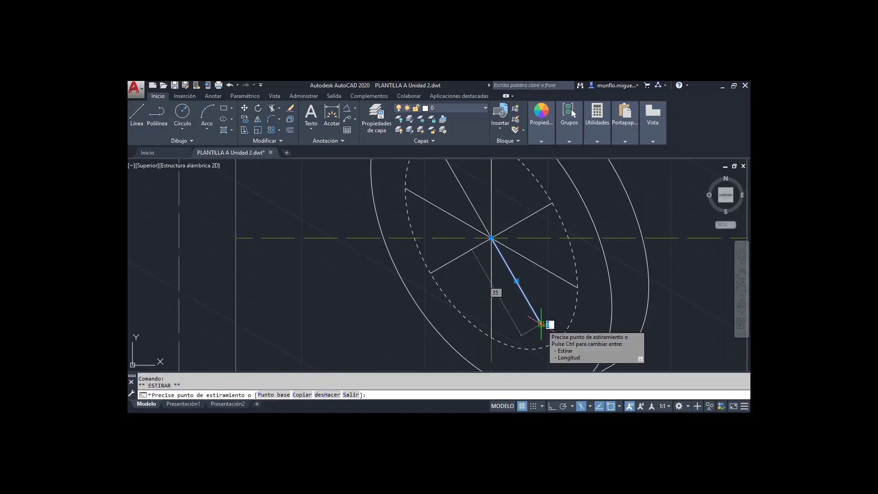
left_click(553, 343)
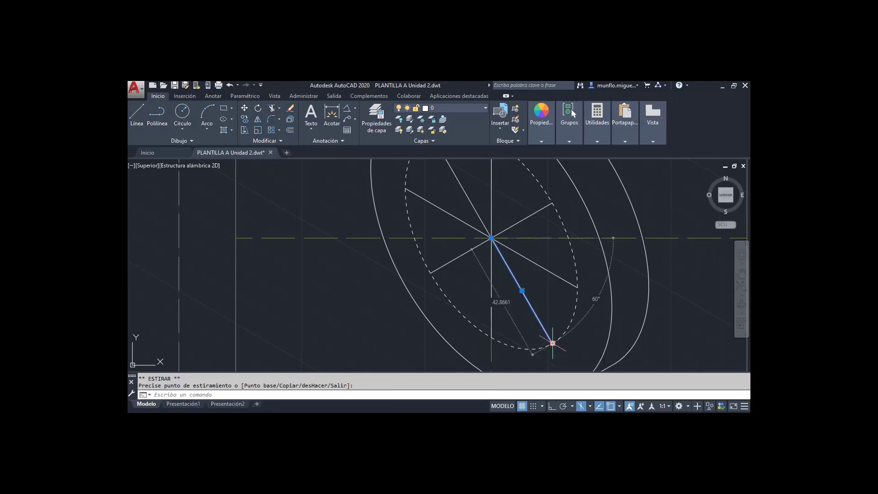
key("Escape")
key("Escape")
scroll(583, 352, "down", 1)
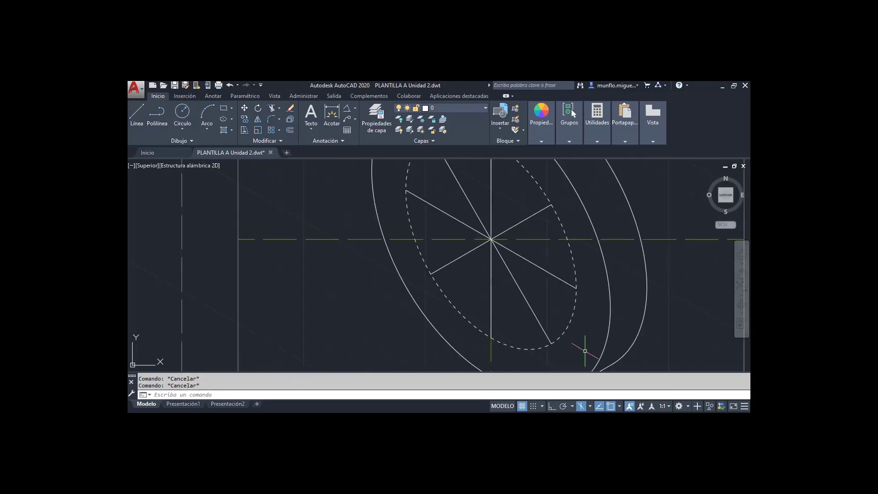
scroll(585, 350, "down", 2)
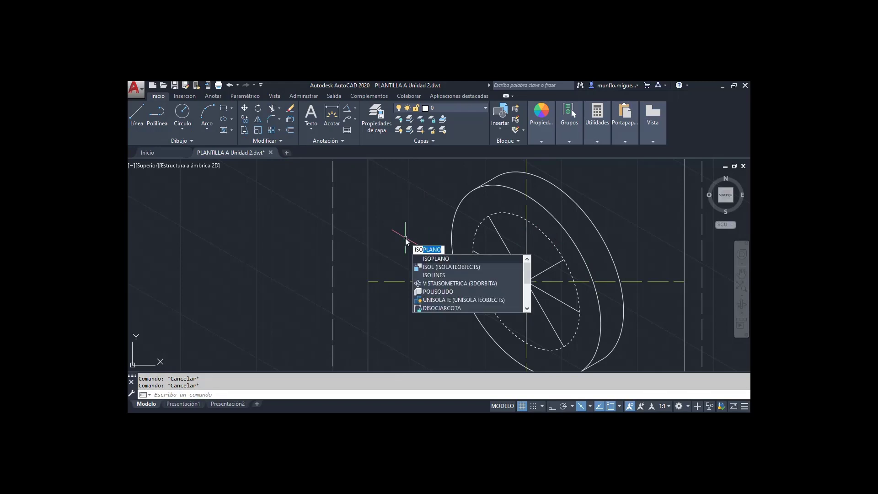
type("c")
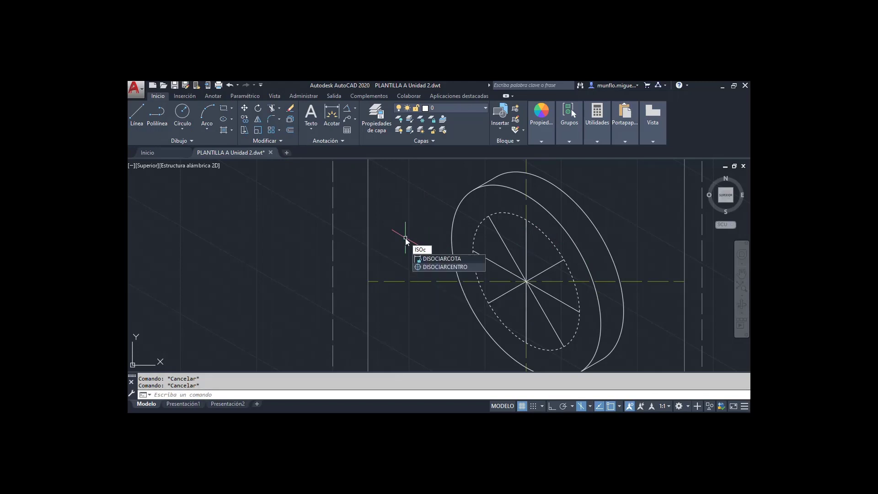
key("BackSpace")
key("BackSpace")
key("BackSpace")
Draw an isocircle of radius 5 with the Ellipse command, centered where the upper vertical line meets the dashed ellipse.
type("e")
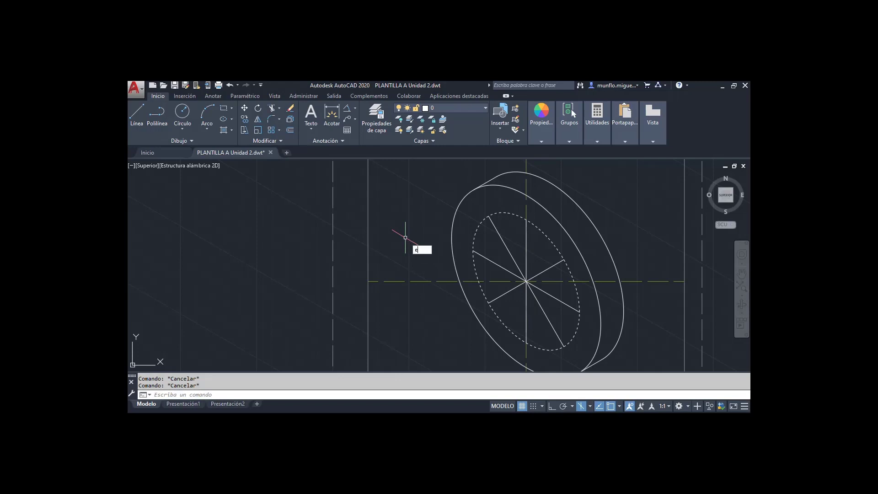
type("lipse")
key("Return")
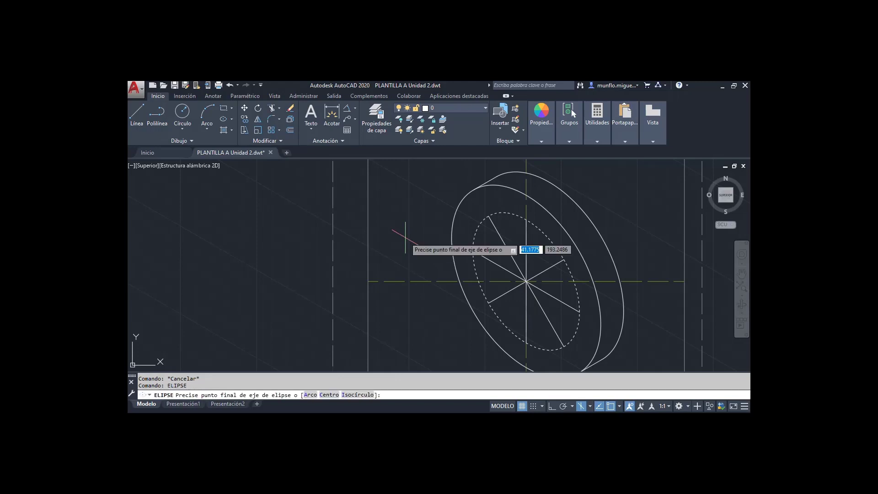
type("i")
key("Return")
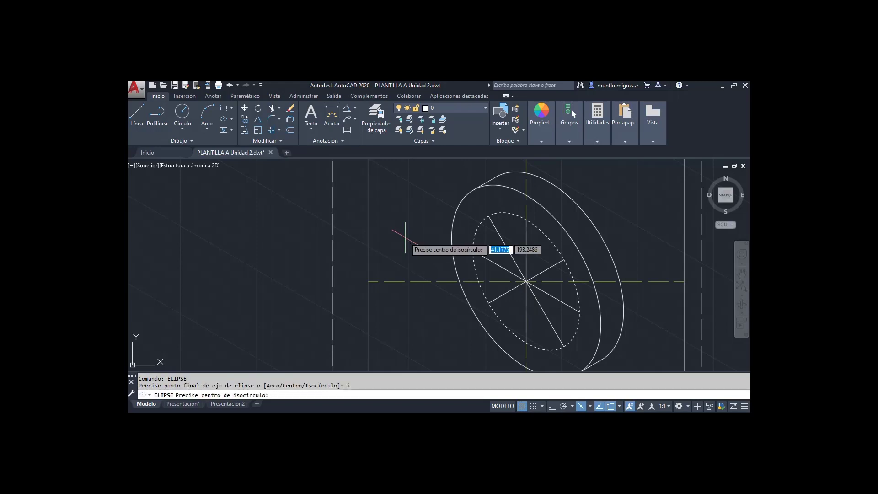
left_click(526, 219)
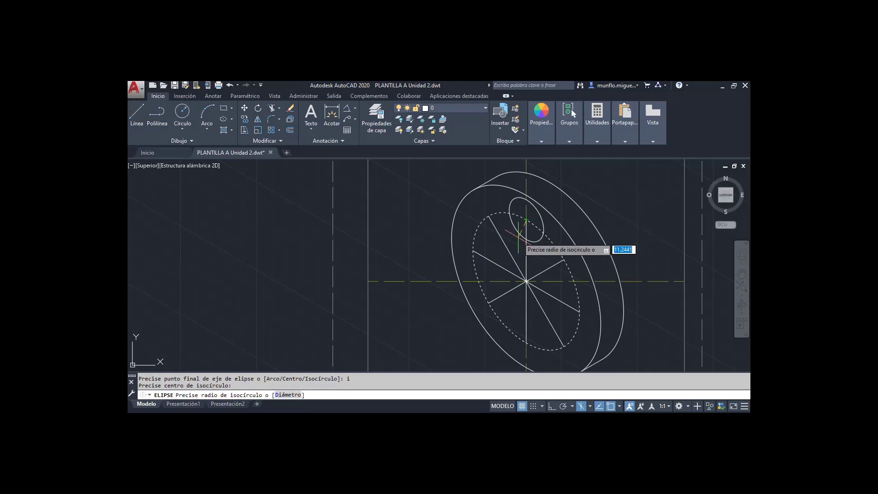
key("Return")
key("Escape")
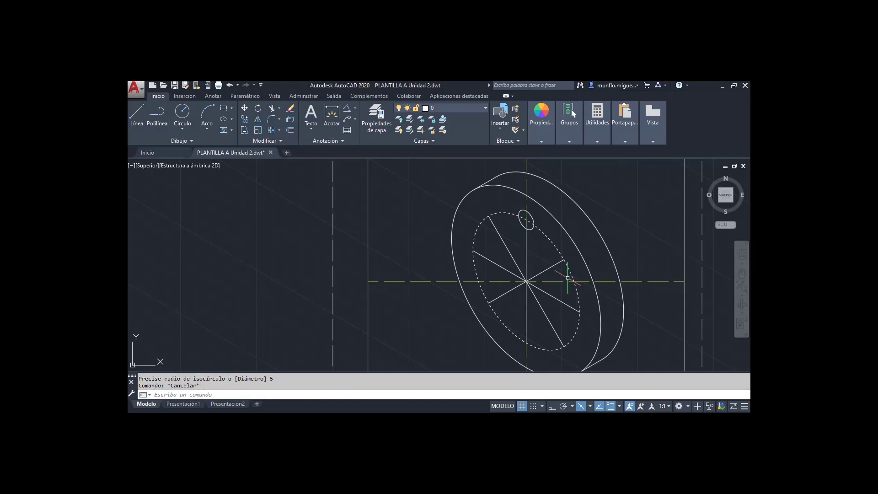
scroll(518, 248, "up", 2)
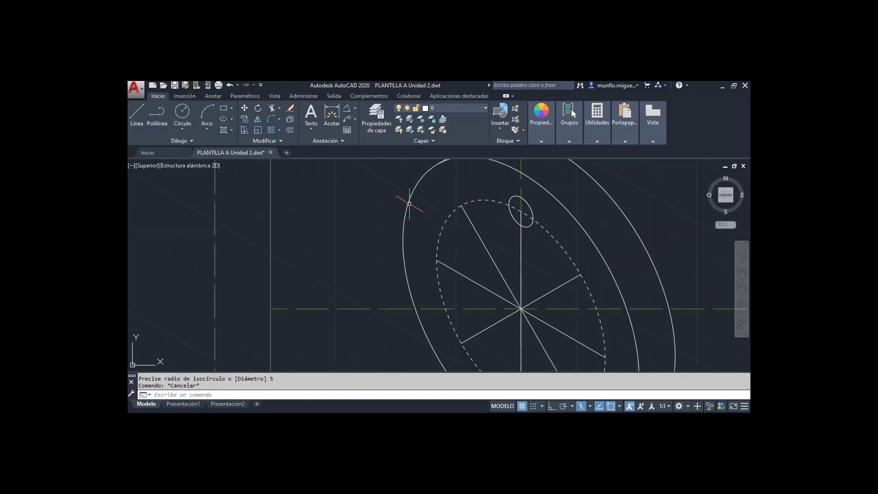
Copy the small isocircle from its center to the outer ends of the two upper-left radial lines and the upper-right radial line.
left_click(244, 120)
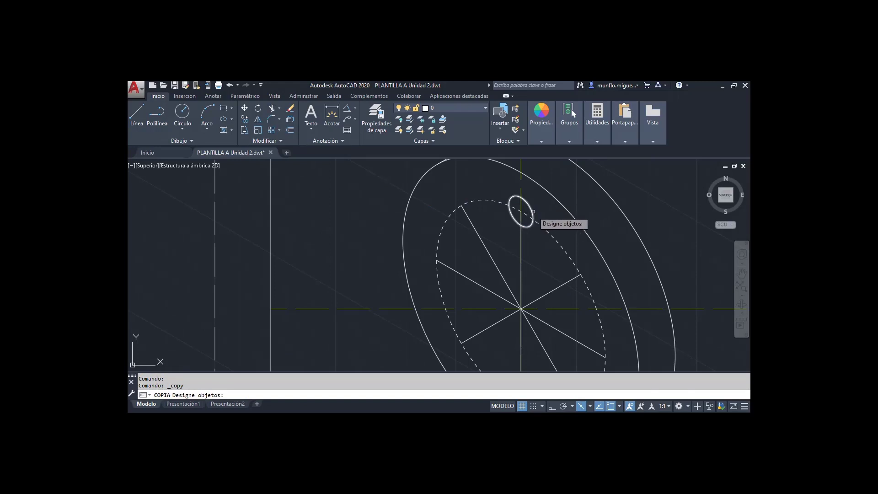
left_click(531, 215)
key("Return")
left_click(520, 211)
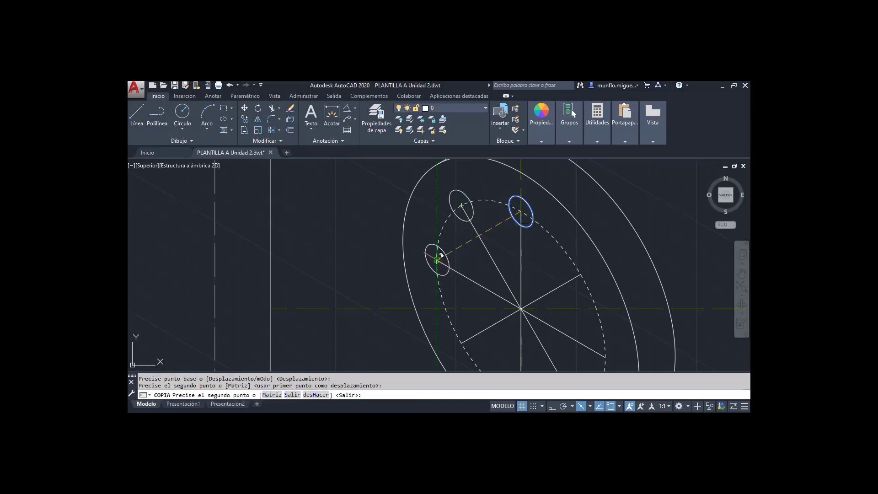
left_click(437, 259)
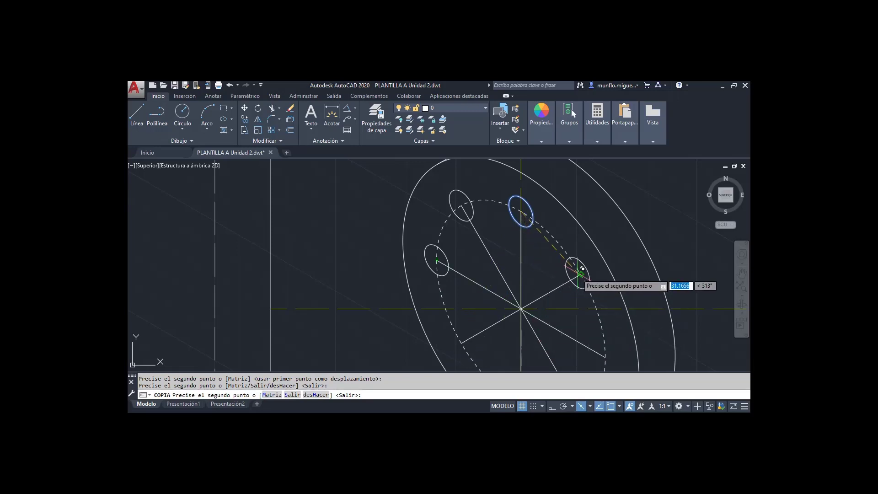
left_click(585, 269)
Place further isocircle copies at the ends of the two lower-right radial lines and where the lower vertical line meets the dashed ellipse.
scroll(585, 270, "up", 2)
scroll(587, 270, "down", 5)
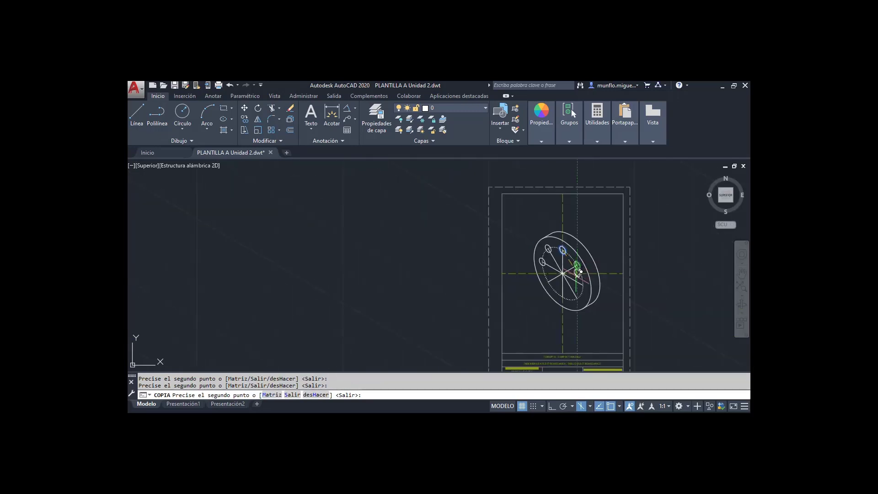
scroll(581, 263, "up", 3)
left_click(593, 314)
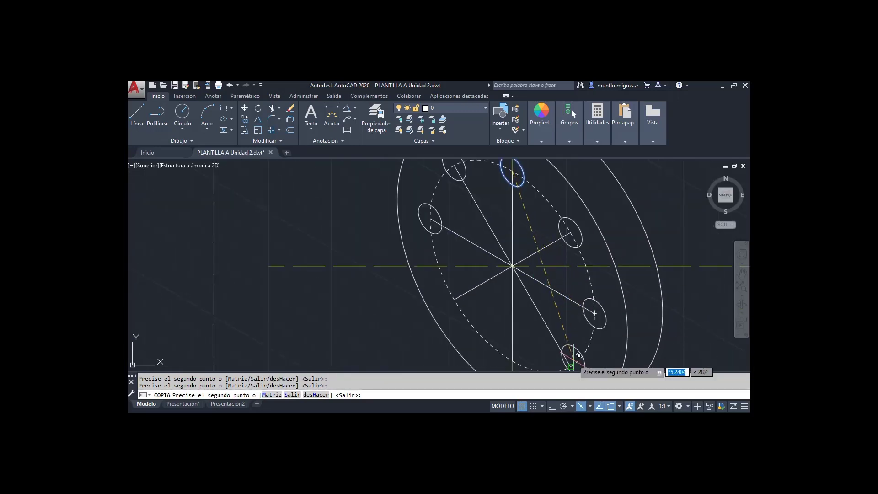
left_click(570, 365)
scroll(571, 292, "up", 2)
scroll(569, 304, "down", 3)
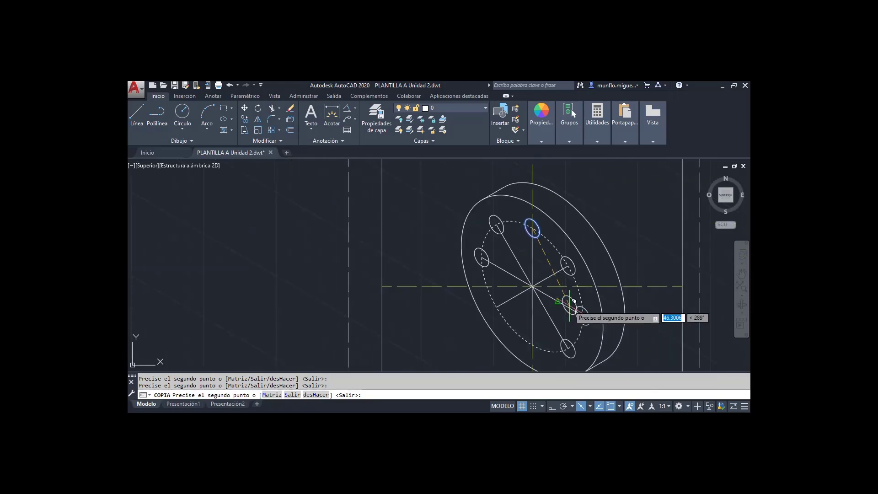
left_click(537, 340)
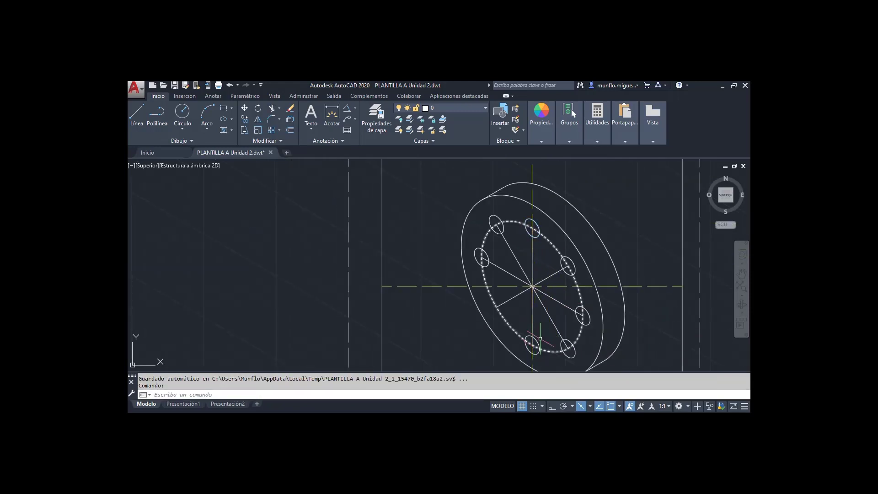
key("Escape")
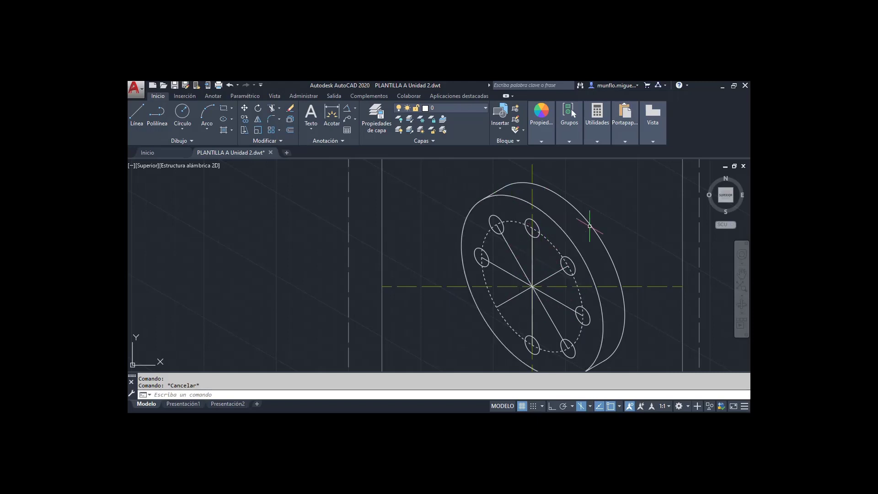
scroll(584, 342, "up", 2)
scroll(594, 342, "down", 3)
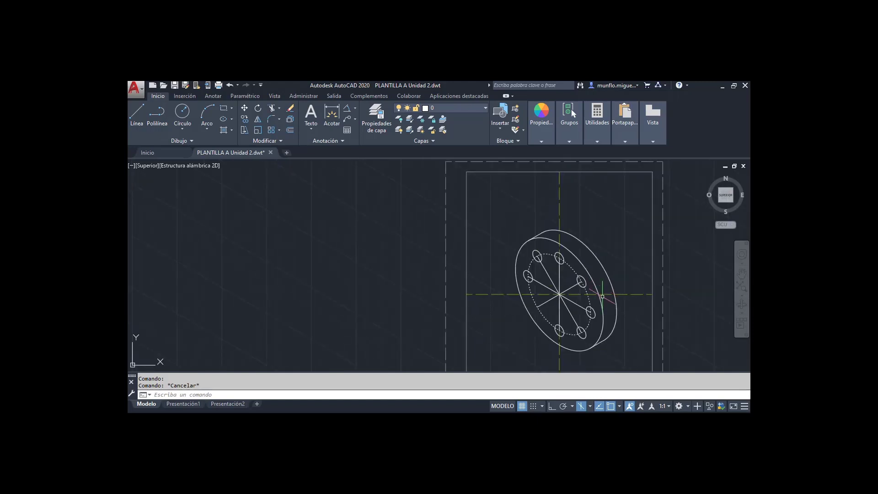
scroll(602, 341, "up", 1)
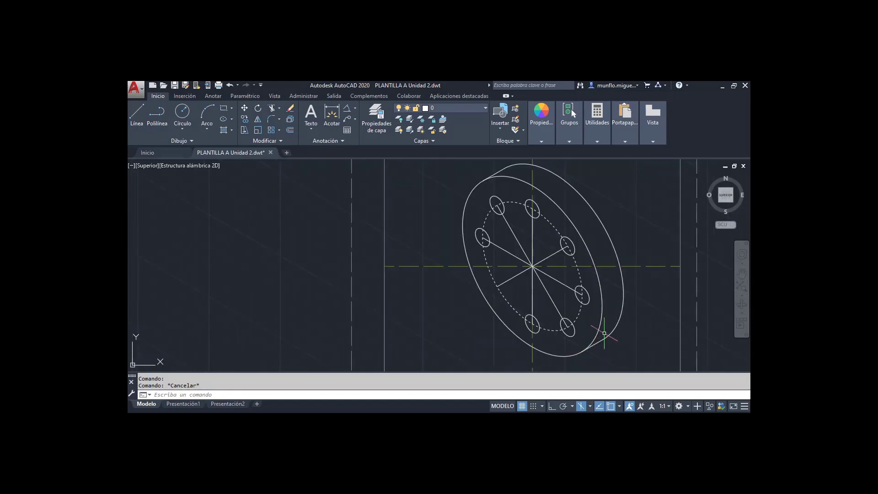